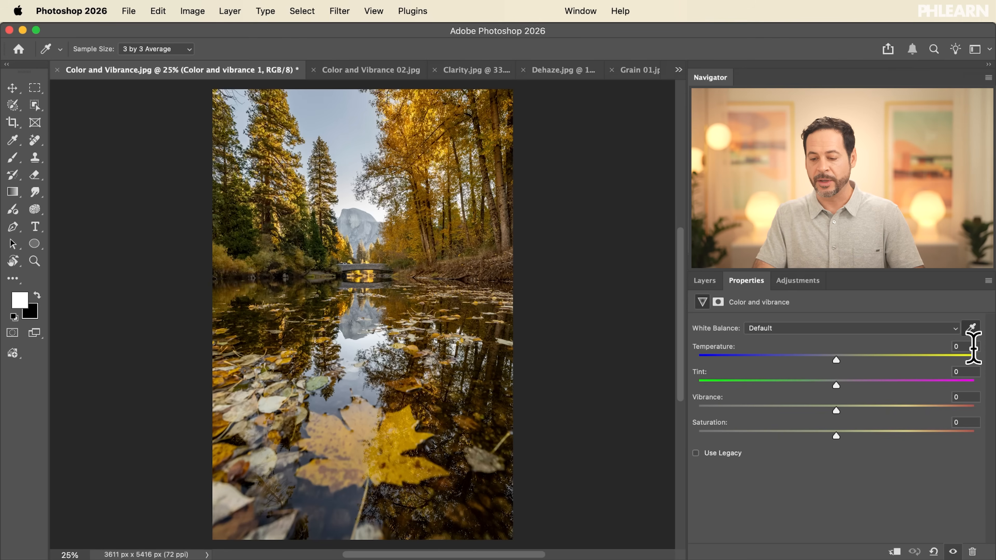
# - Try sampling the white balance from the yellow leaf and the distant mountain, and reset the adjustment
pyautogui.click(971, 329)
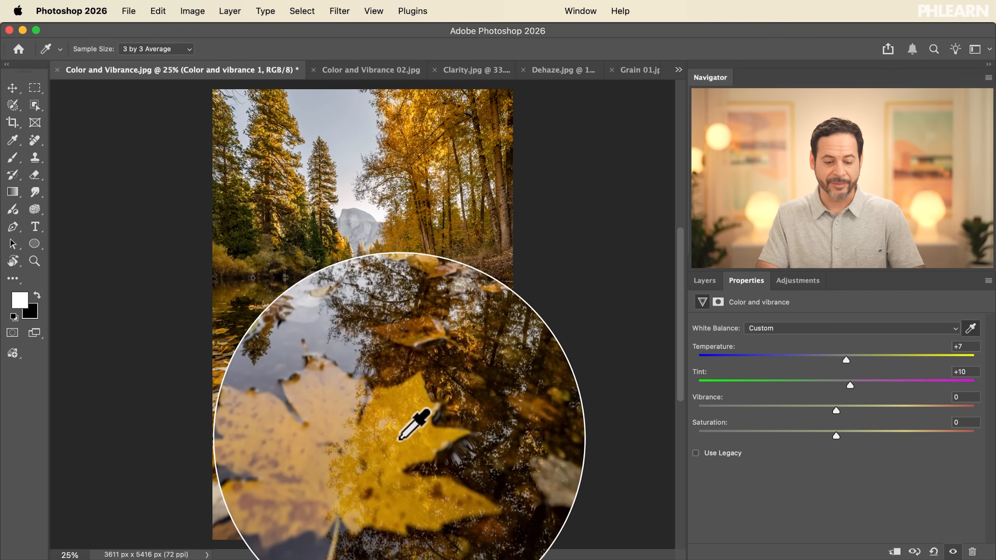
pyautogui.click(399, 439)
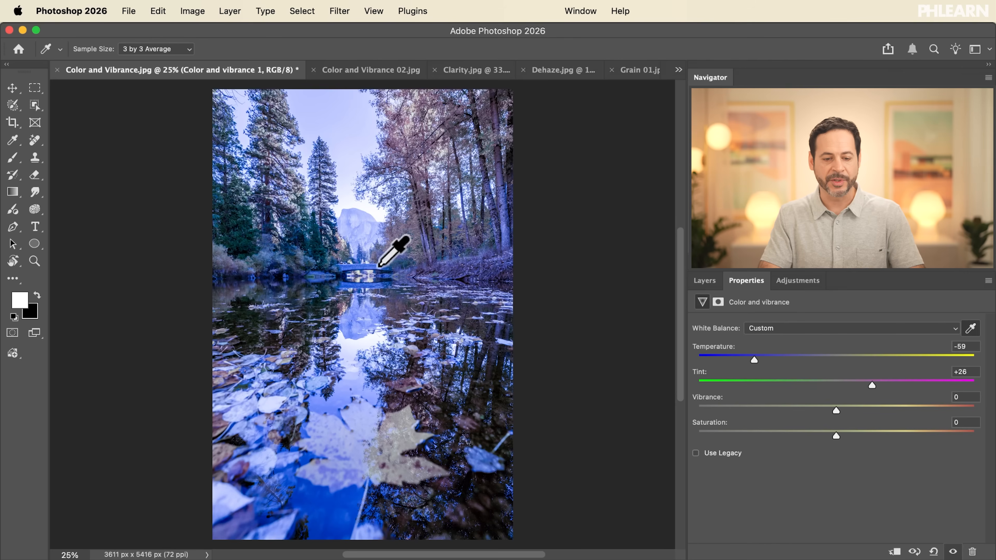
pyautogui.click(354, 217)
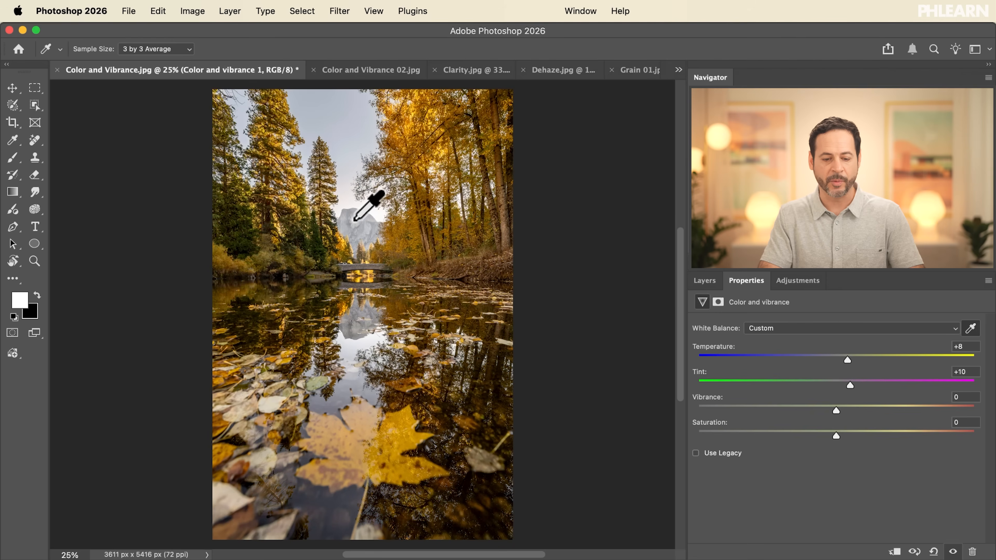
pyautogui.click(393, 439)
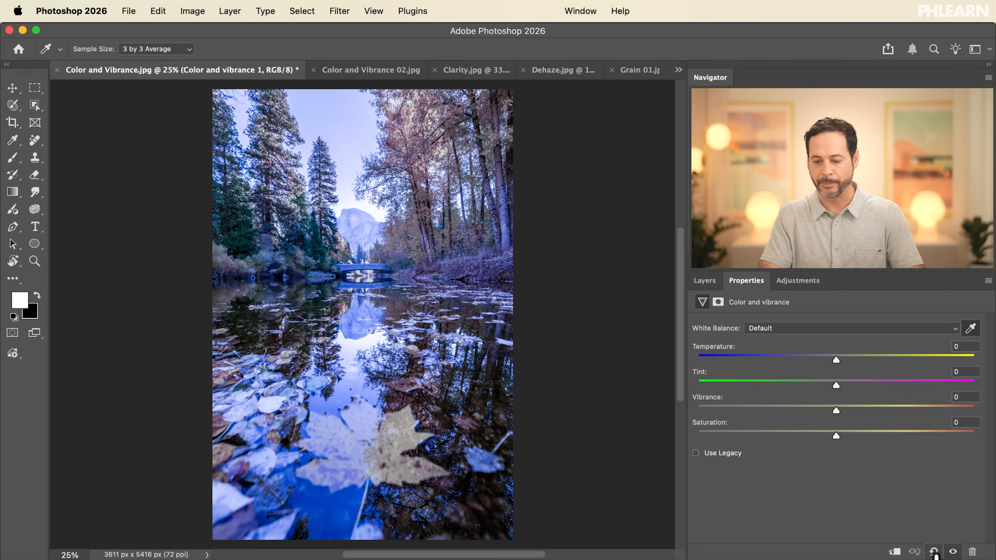
pyautogui.click(935, 553)
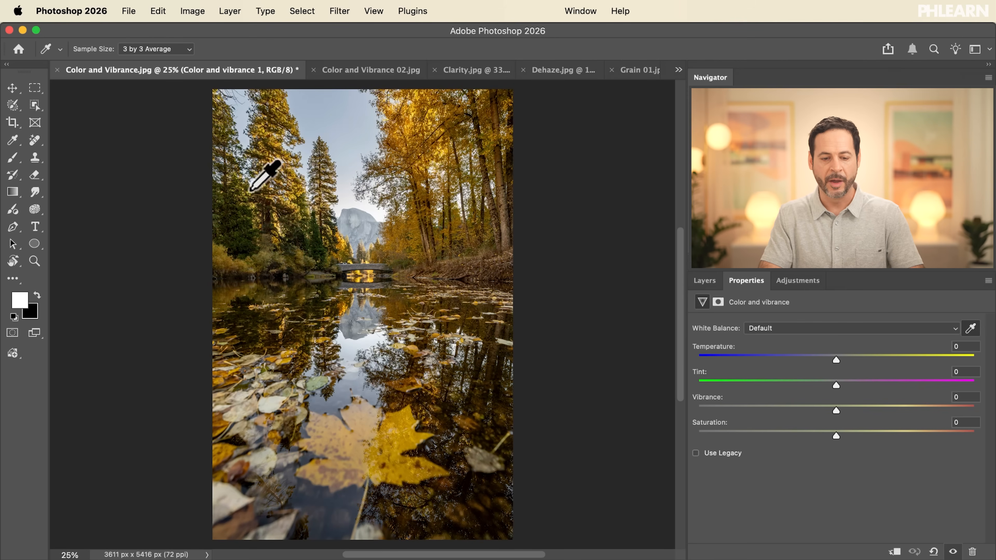
# - Try a white balance sampled from the yellow leaf with Temperature at -42, and reset Temperature and Tint to 0
pyautogui.click(393, 428)
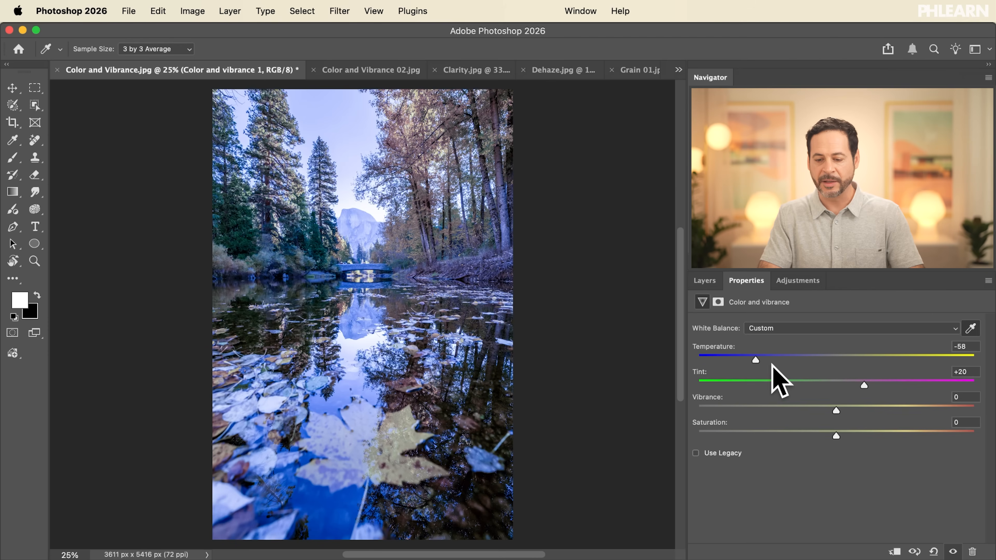
pyautogui.moveTo(757, 357); pyautogui.dragTo(796, 358)
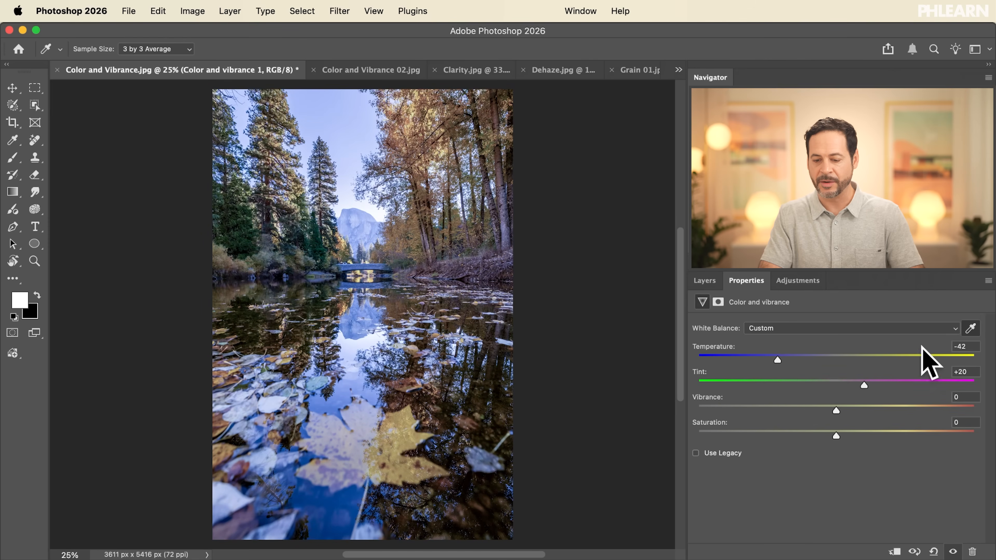
pyautogui.doubleClick(780, 360)
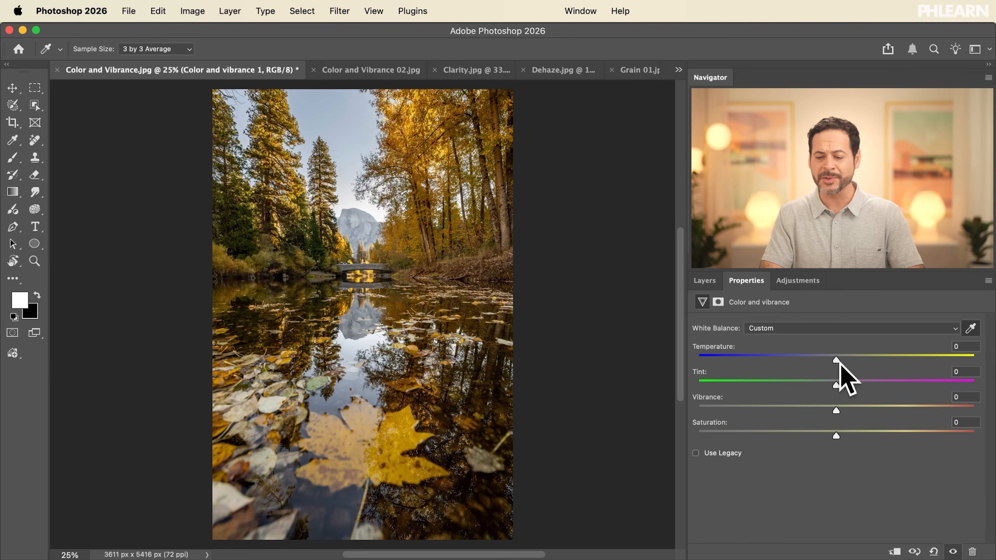
# - Set Temperature to +14 and Tint to -2, and test Saturation at +100 before resetting it to 0
pyautogui.moveTo(838, 360); pyautogui.dragTo(856, 359)
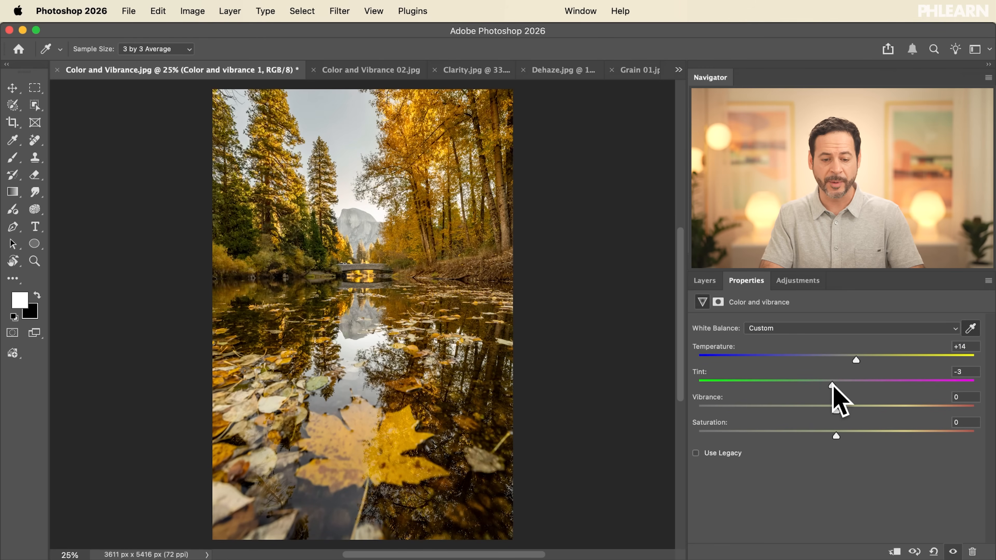
pyautogui.moveTo(844, 380); pyautogui.dragTo(831, 380)
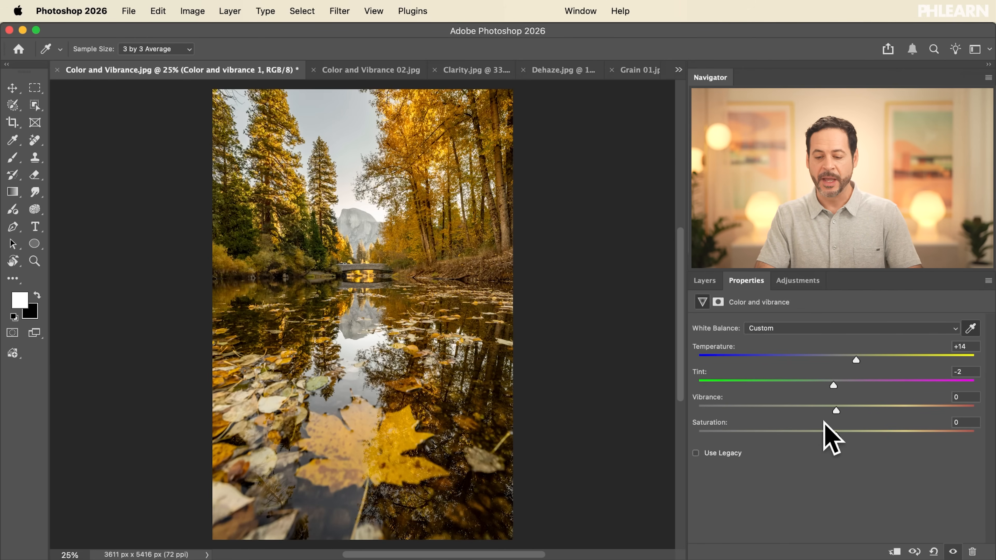
pyautogui.moveTo(834, 409); pyautogui.dragTo(874, 428)
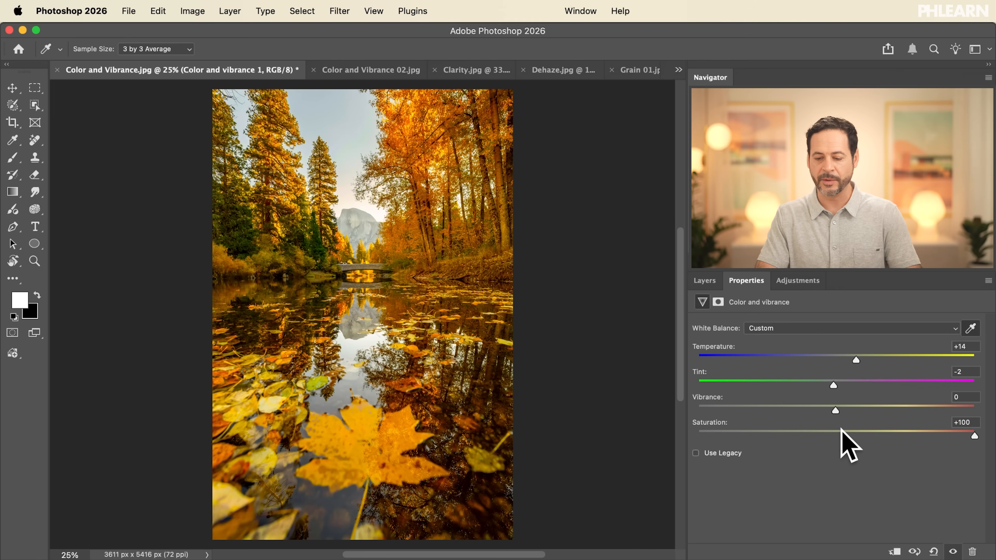
pyautogui.doubleClick(974, 438)
# - Set Vibrance to +68, Temperature to +5 and Tint to -3, and return to the layer list
pyautogui.moveTo(836, 408); pyautogui.dragTo(930, 409)
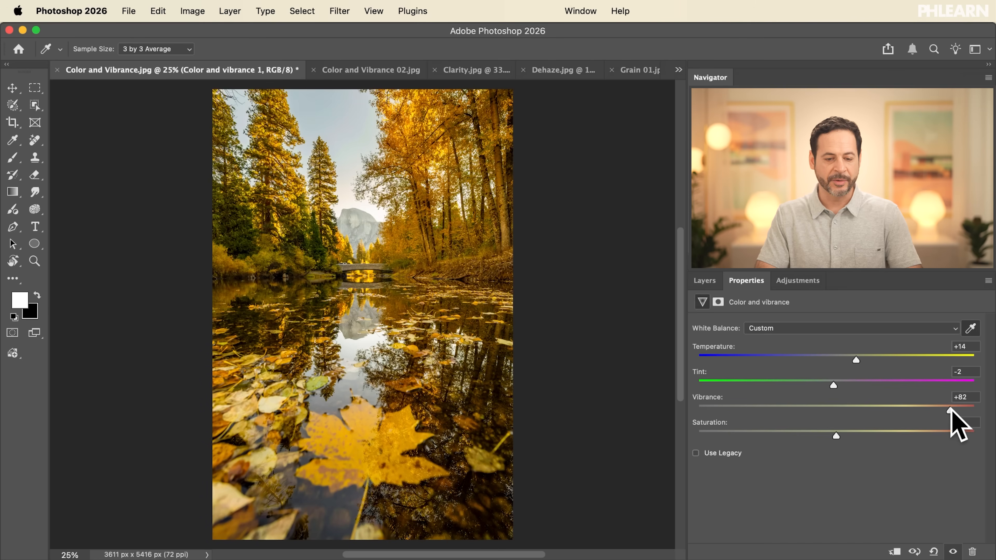
pyautogui.moveTo(960, 409); pyautogui.dragTo(918, 409)
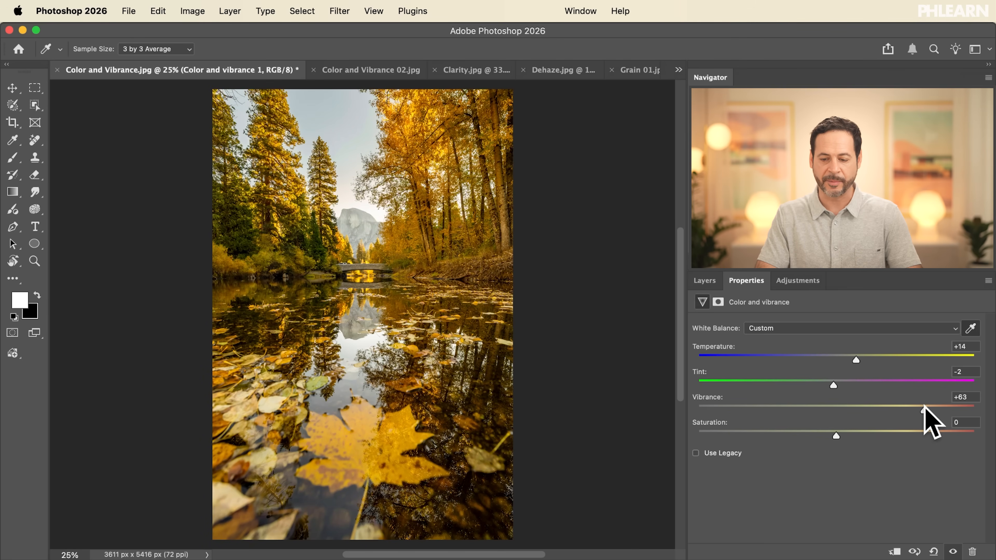
pyautogui.moveTo(859, 361); pyautogui.dragTo(845, 357)
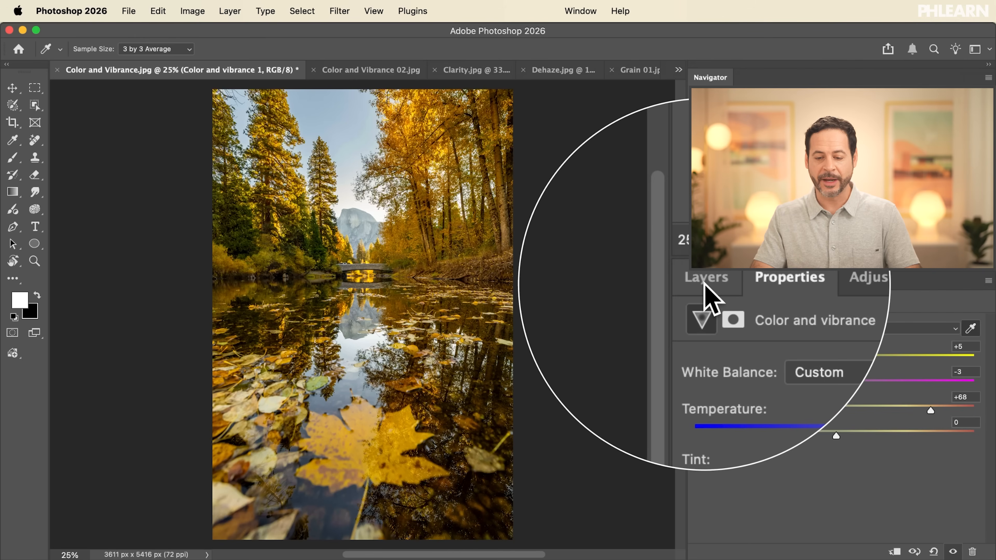
pyautogui.click(705, 282)
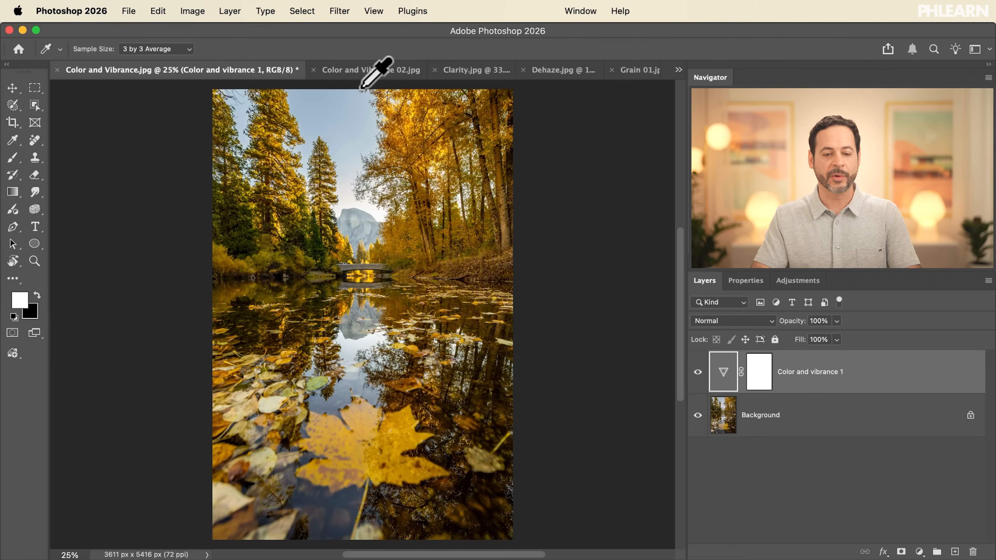
# - Add a Color and vibrance adjustment layer to Color and Vibrance 02.jpg, keeping the default layer options
pyautogui.click(364, 71)
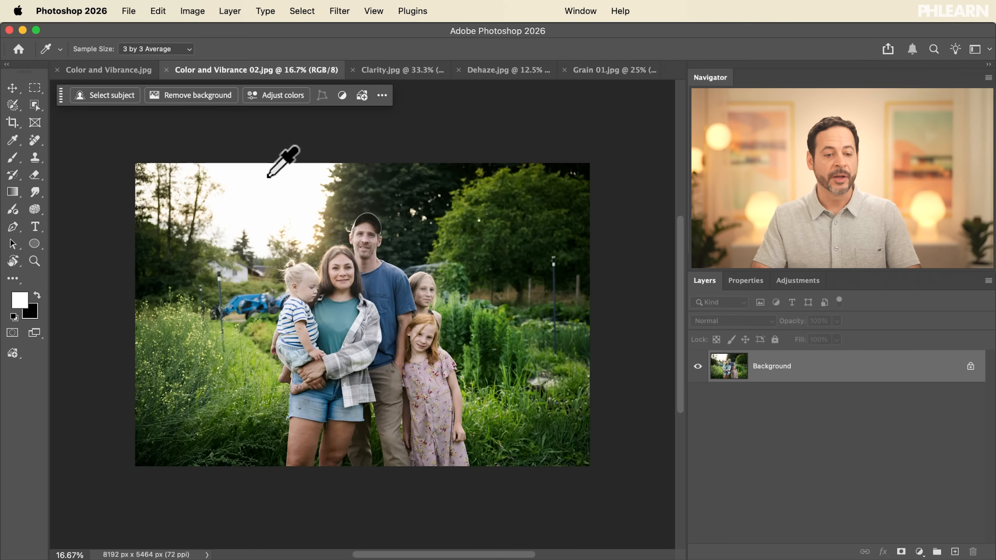
pyautogui.click(230, 11)
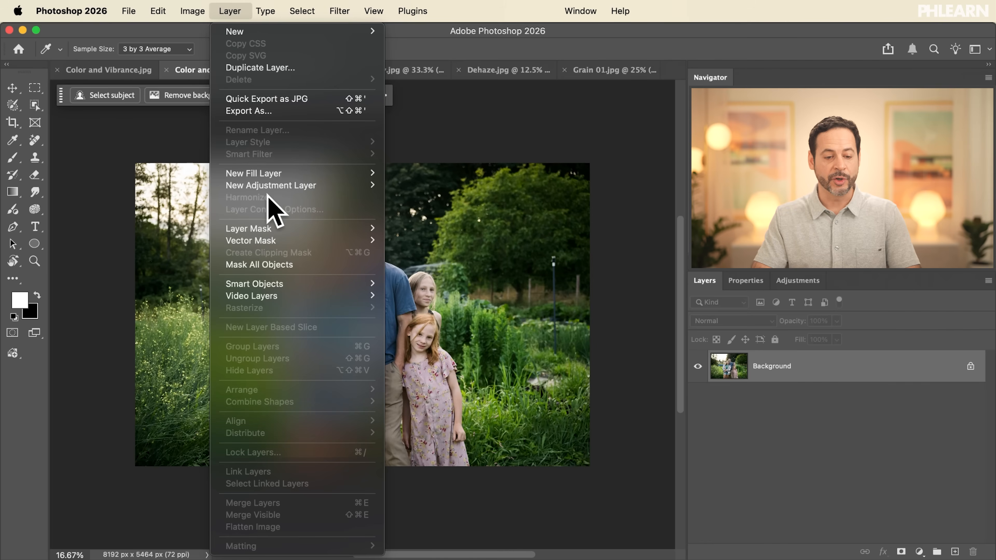
pyautogui.moveTo(278, 189)
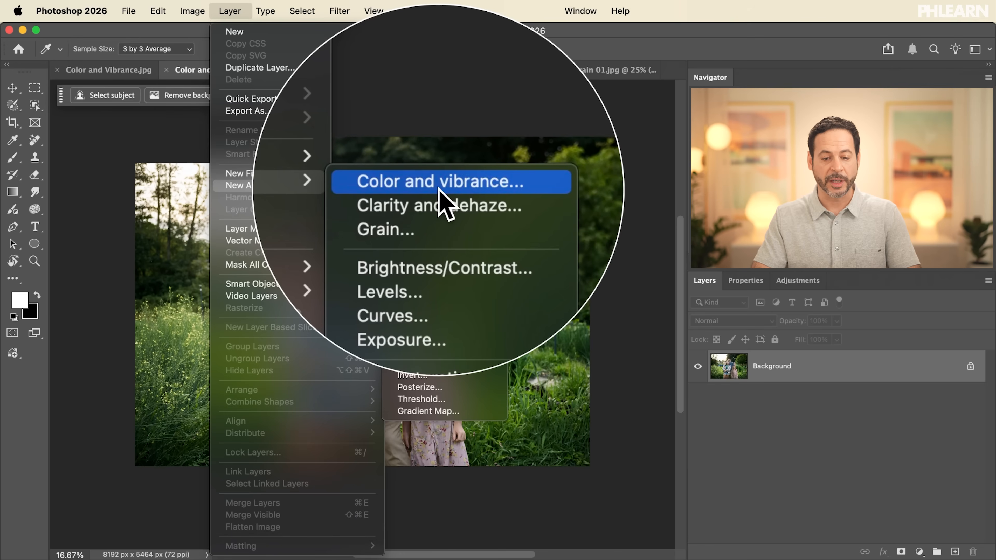
pyautogui.click(439, 188)
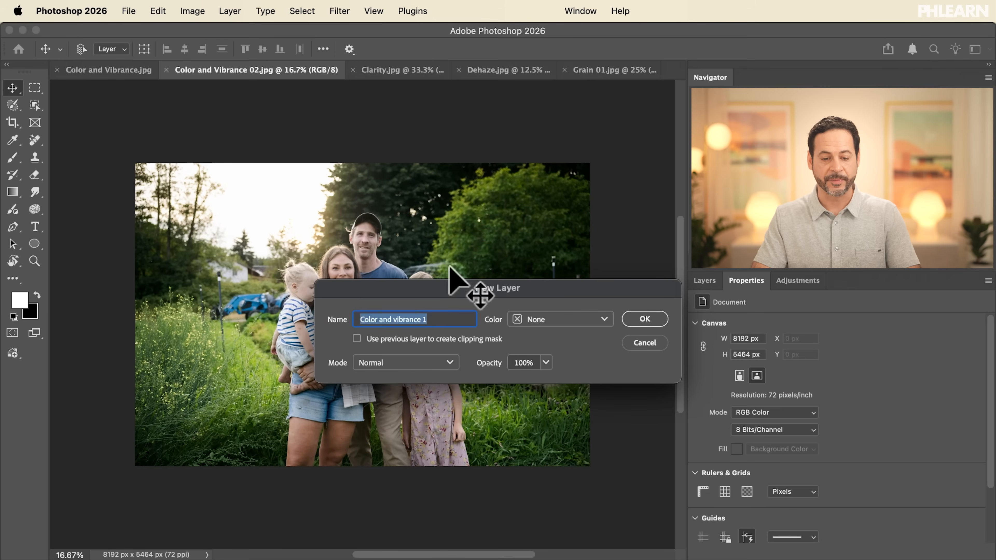
pyautogui.click(649, 320)
# - Sample a custom white balance of Temperature +2 and Tint -8 from the family photo, and set Vibrance to +72
pyautogui.press('super+equal')
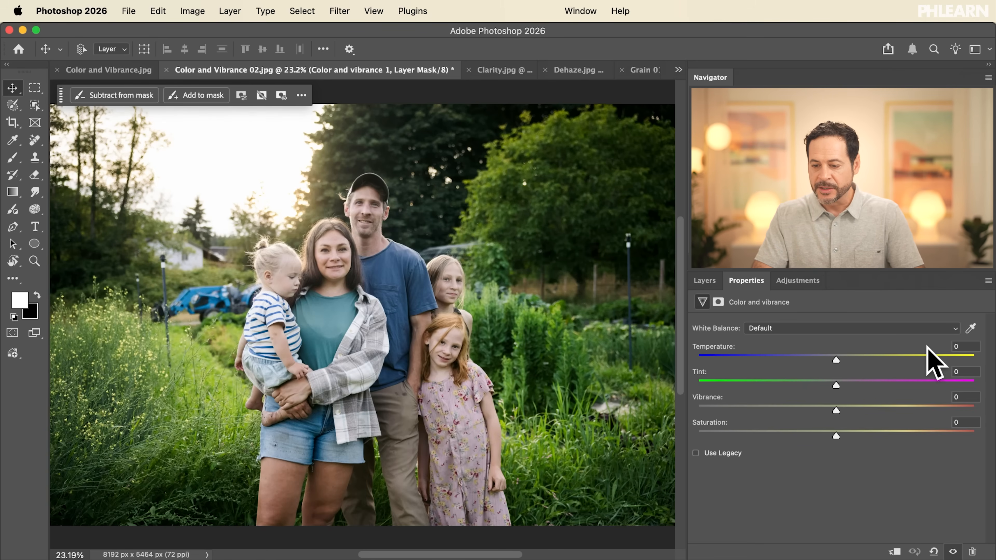
pyautogui.click(971, 328)
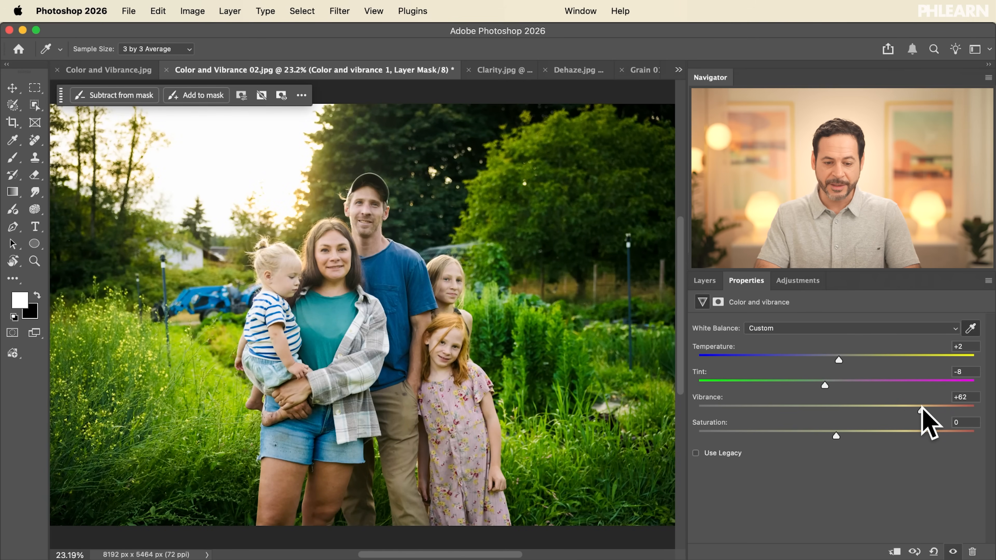
pyautogui.moveTo(924, 408); pyautogui.dragTo(964, 409)
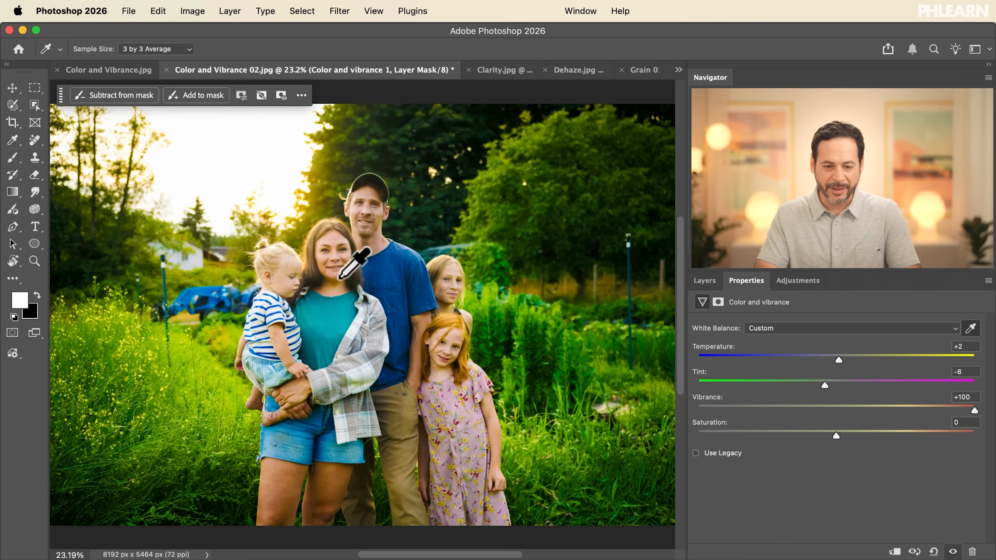
pyautogui.moveTo(974, 410); pyautogui.dragTo(941, 411)
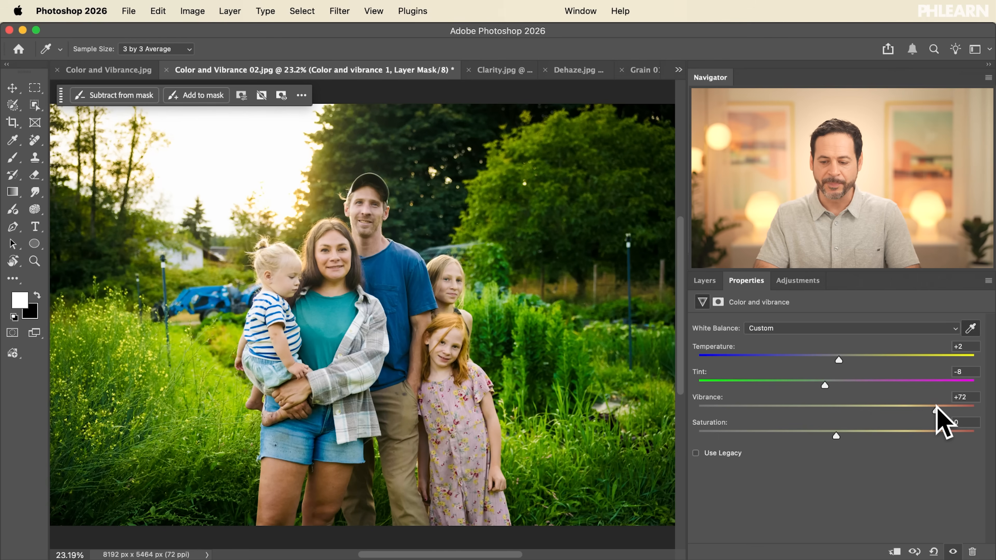
# - Test Saturation at +100 with Vibrance at 0, reset Saturation to 0, and set Vibrance to +80
pyautogui.doubleClick(935, 408)
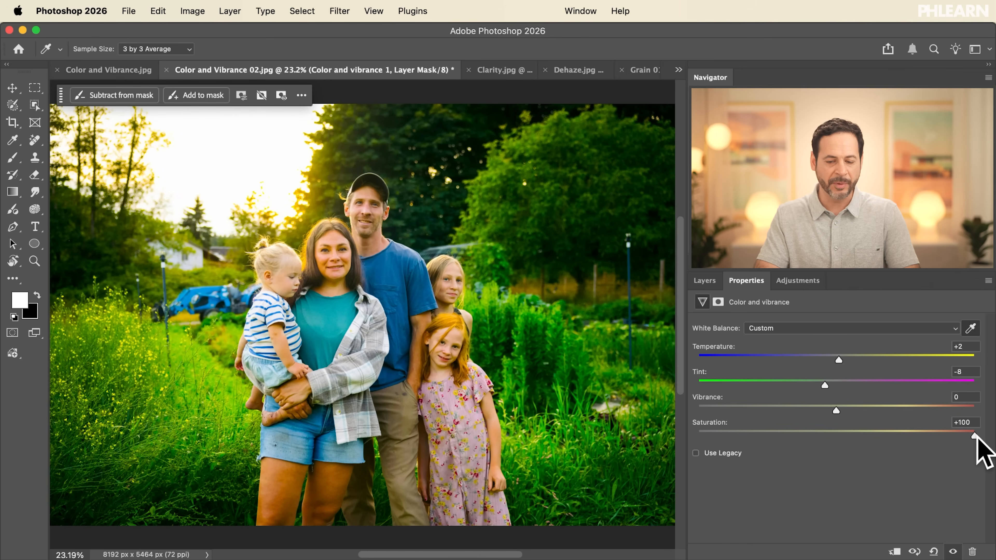
pyautogui.doubleClick(974, 435)
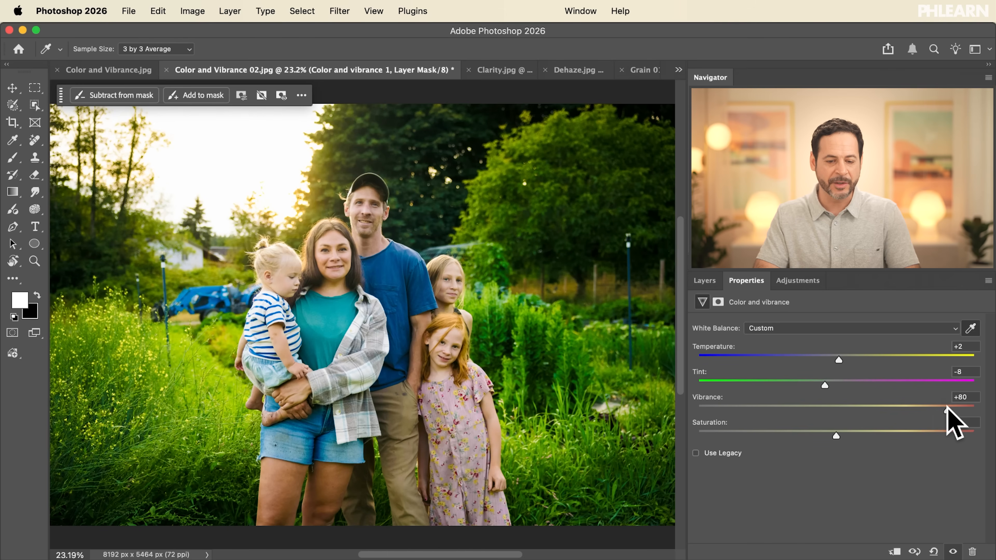
# - Compare the family photo with and without the color and vibrance adjustment by toggling the layer's visibility
pyautogui.click(705, 281)
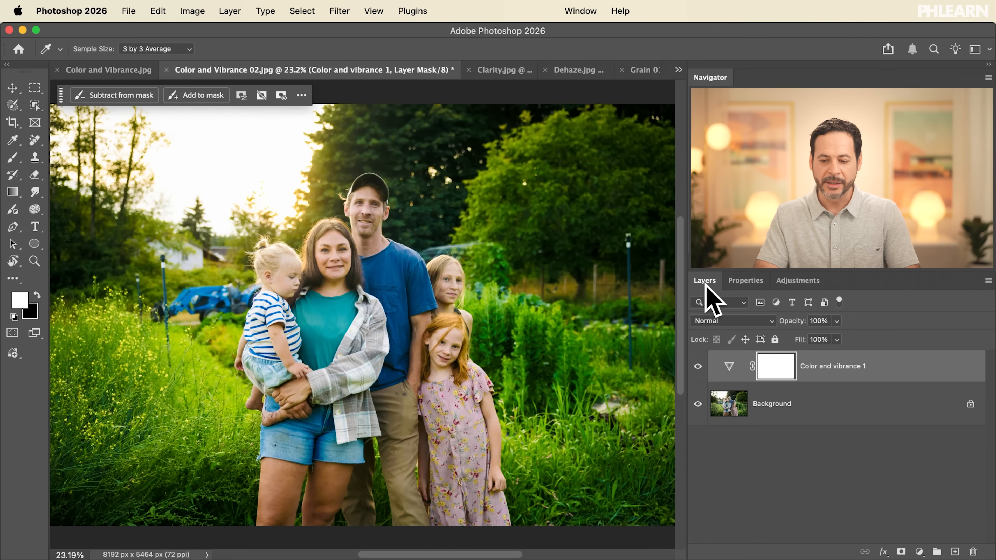
pyautogui.click(698, 367)
pyautogui.click(699, 366)
pyautogui.click(698, 367)
pyautogui.click(698, 367)
pyautogui.click(698, 367)
pyautogui.click(698, 366)
pyautogui.click(698, 367)
pyautogui.click(698, 367)
pyautogui.click(699, 367)
pyautogui.click(698, 366)
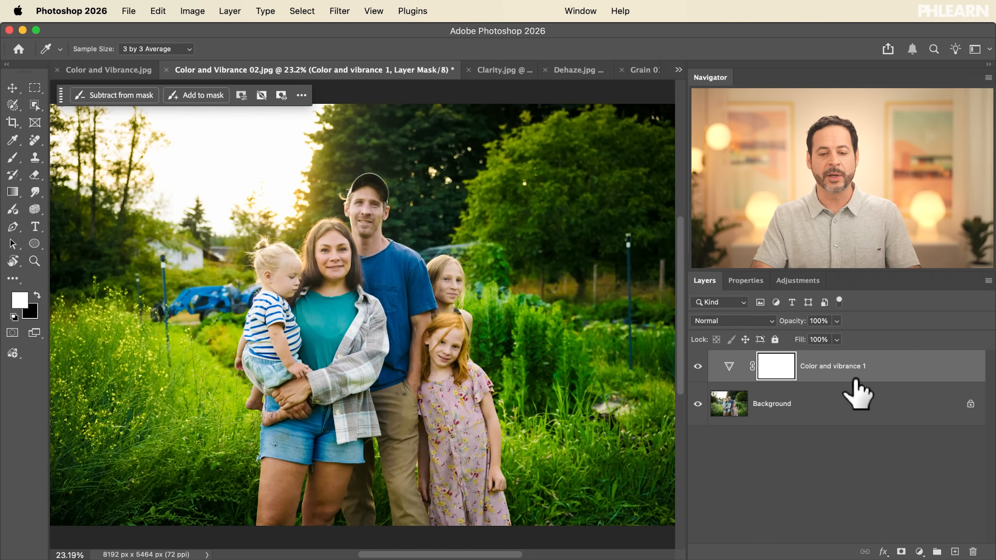
# - Add a Clarity and dehaze adjustment layer to Clarity.jpg, keeping the default layer options
pyautogui.click(491, 70)
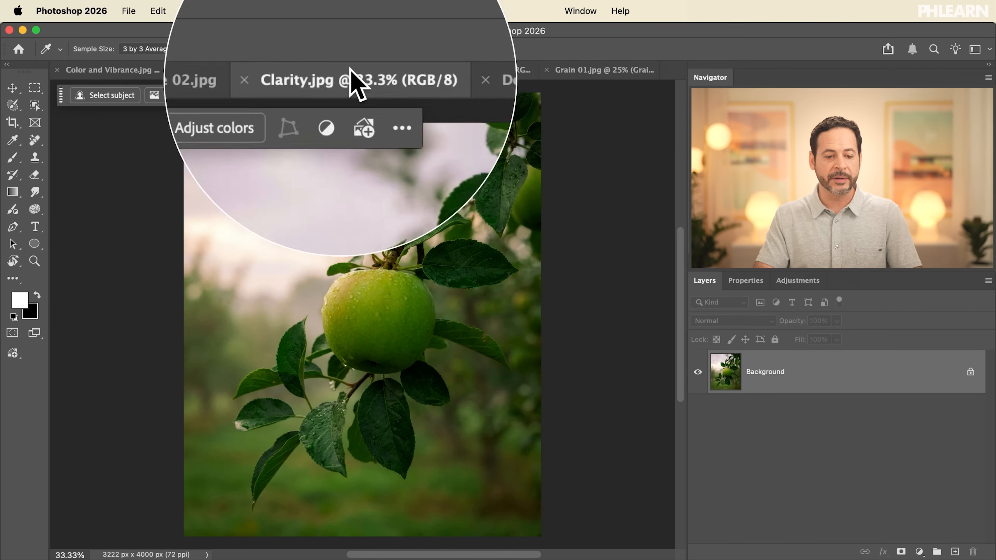
pyautogui.click(232, 12)
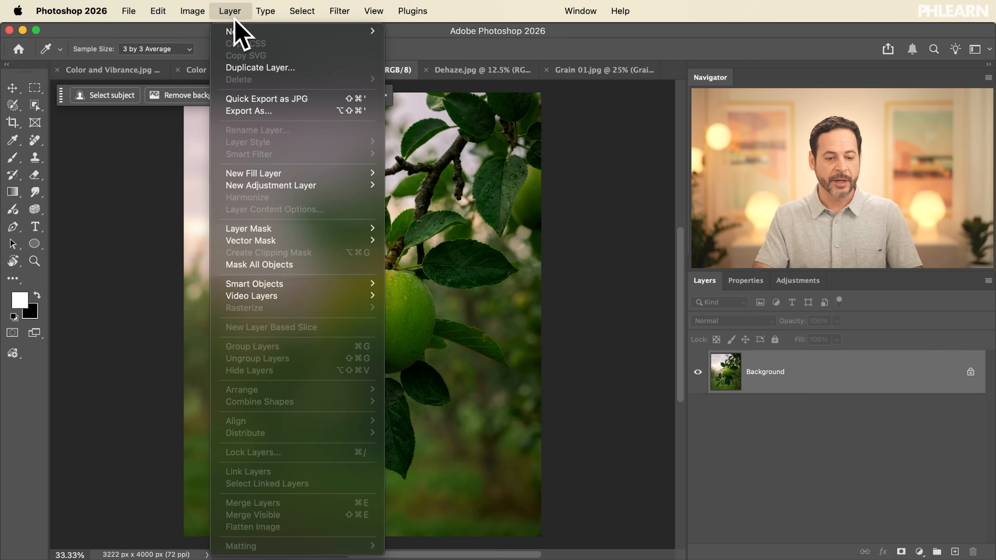
pyautogui.moveTo(260, 189)
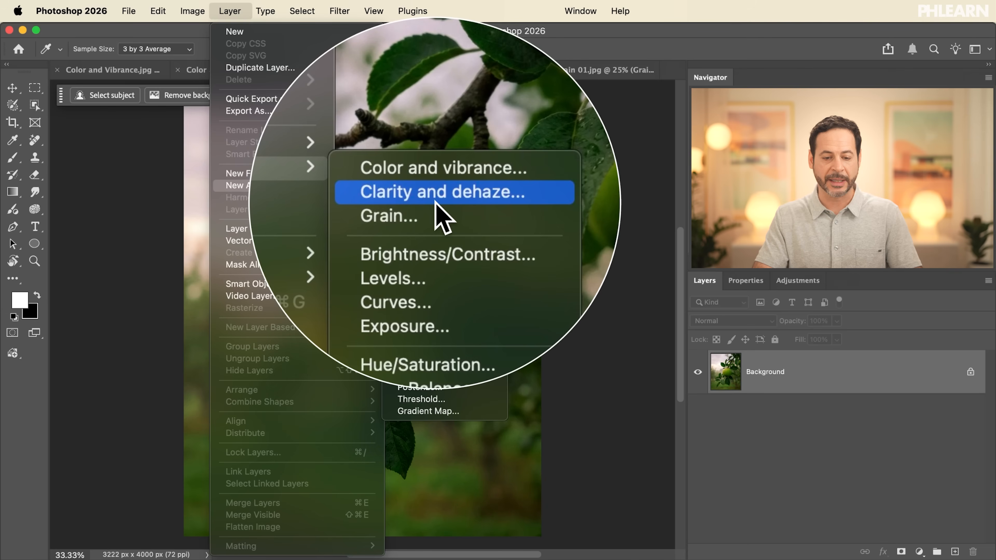
pyautogui.click(436, 203)
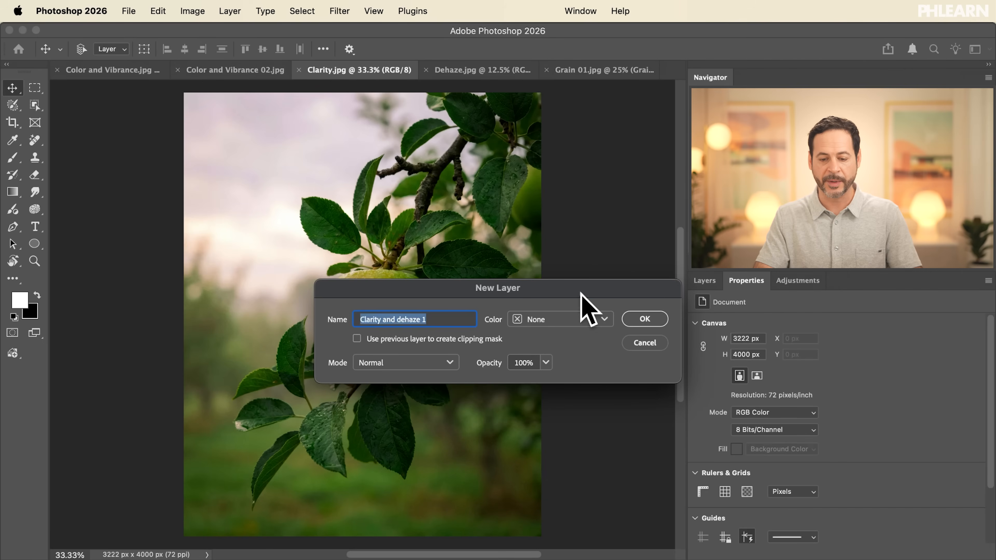
pyautogui.click(642, 321)
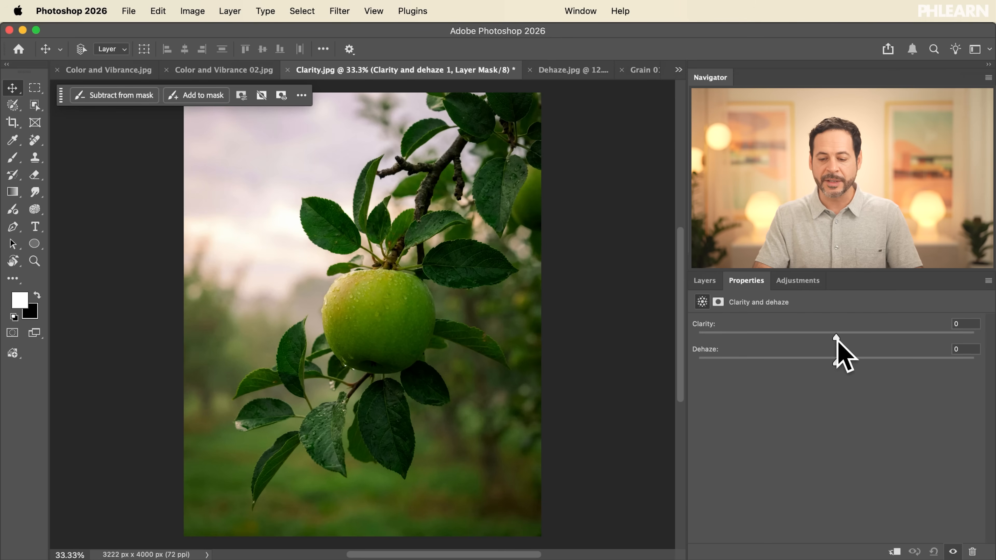
# - Set the Clarity of the apple photo's adjustment layer to +22
pyautogui.moveTo(836, 336); pyautogui.dragTo(871, 336)
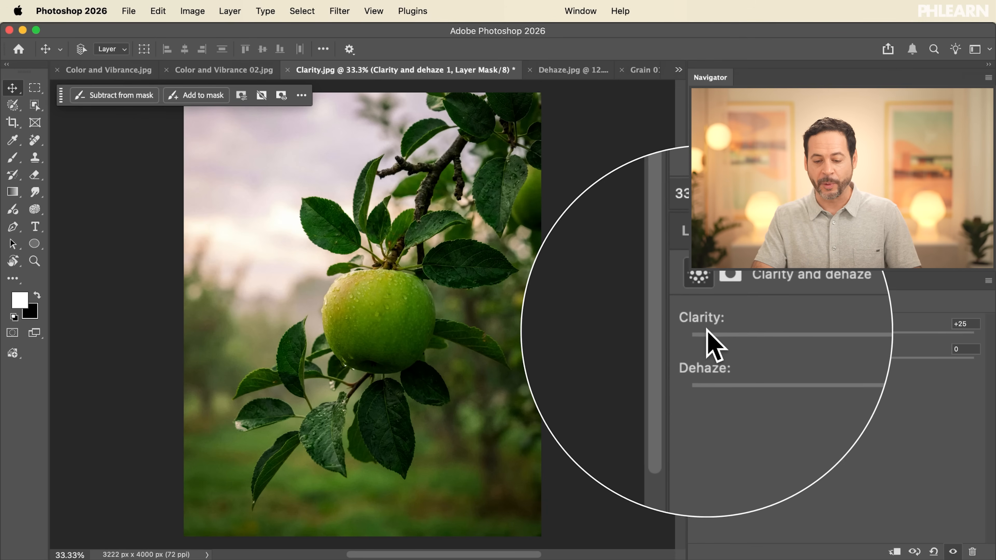
pyautogui.moveTo(872, 333); pyautogui.dragTo(851, 337)
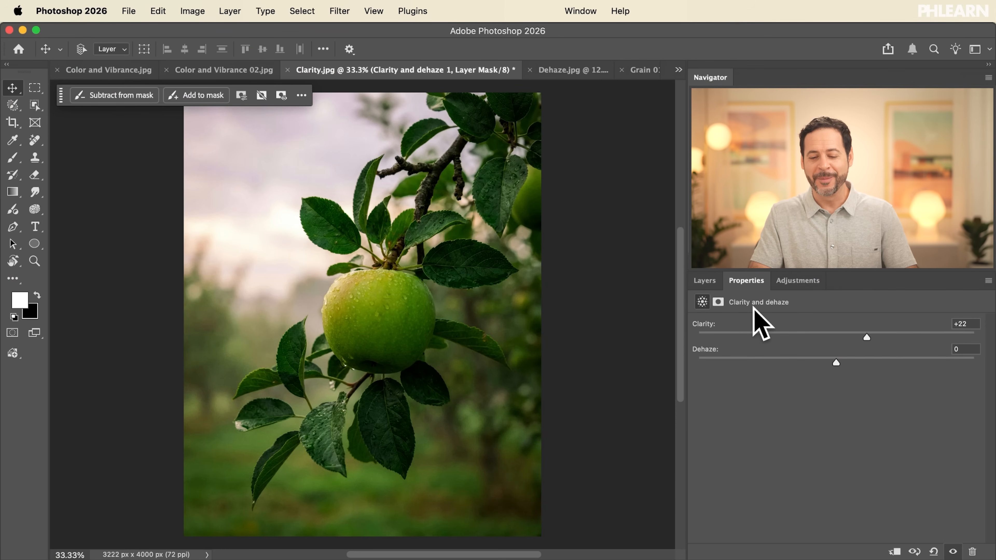
pyautogui.moveTo(837, 333); pyautogui.dragTo(865, 338)
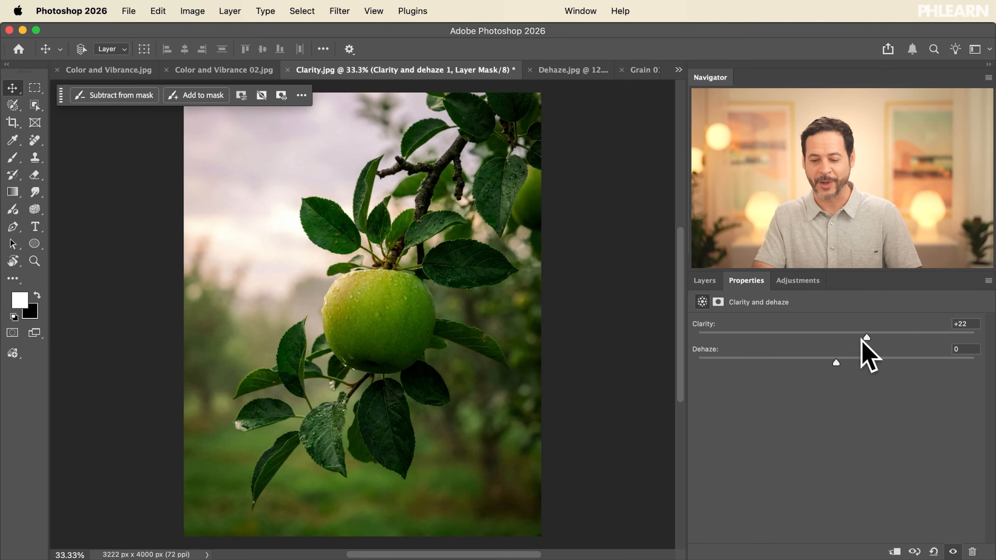
# - Set the apple photo's Clarity to +36 and compare the image with and without the adjustment by toggling the layer's visibility
pyautogui.moveTo(833, 337); pyautogui.dragTo(909, 323)
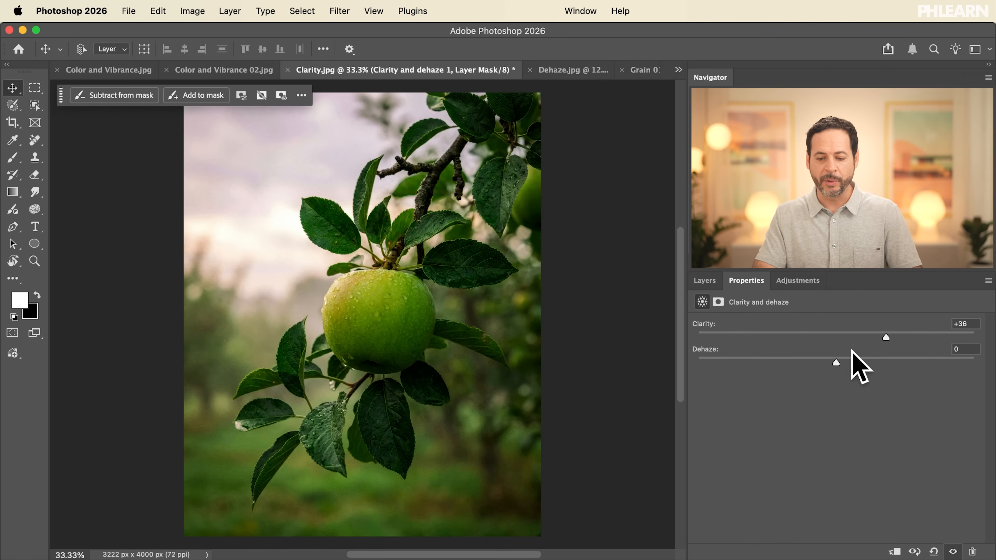
pyautogui.click(705, 280)
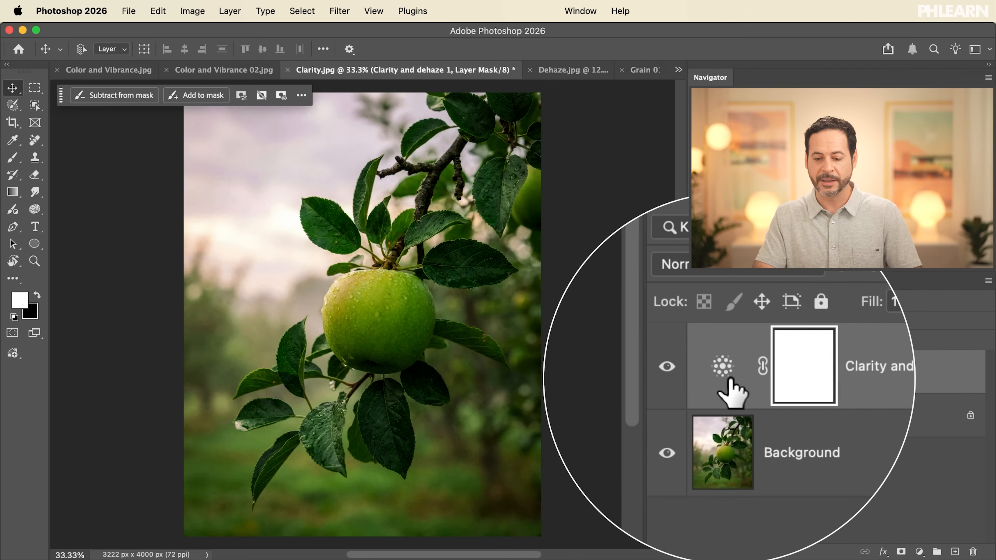
pyautogui.click(698, 372)
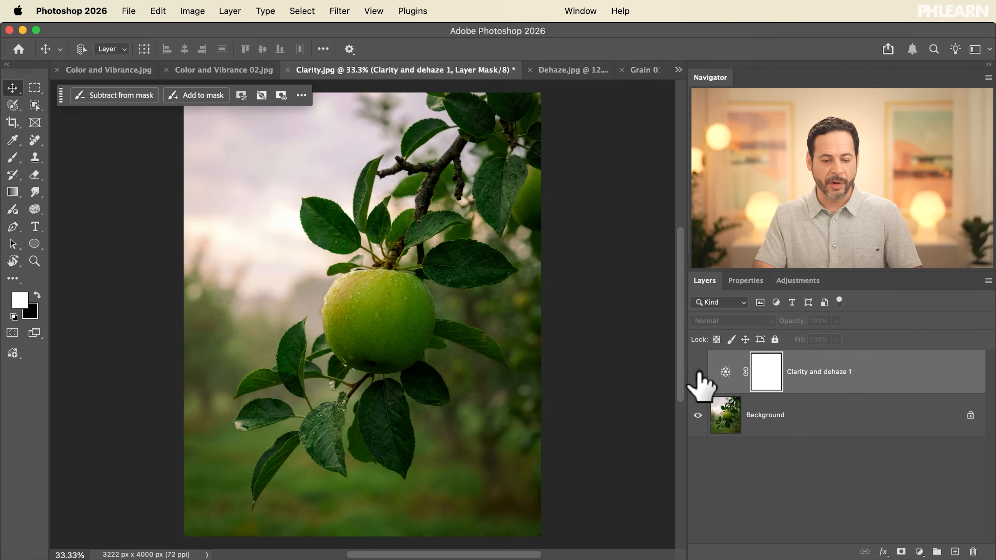
pyautogui.click(698, 372)
pyautogui.click(697, 372)
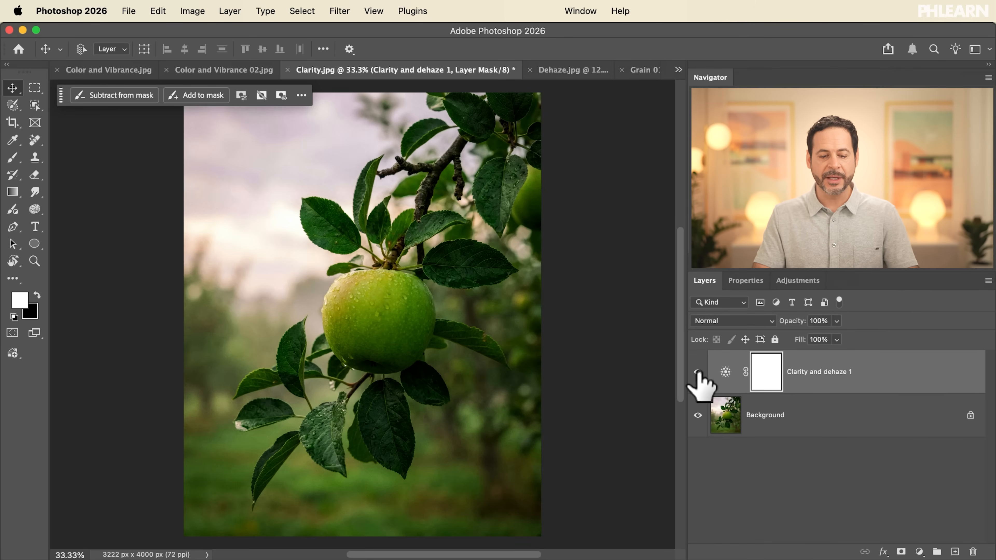
pyautogui.click(698, 372)
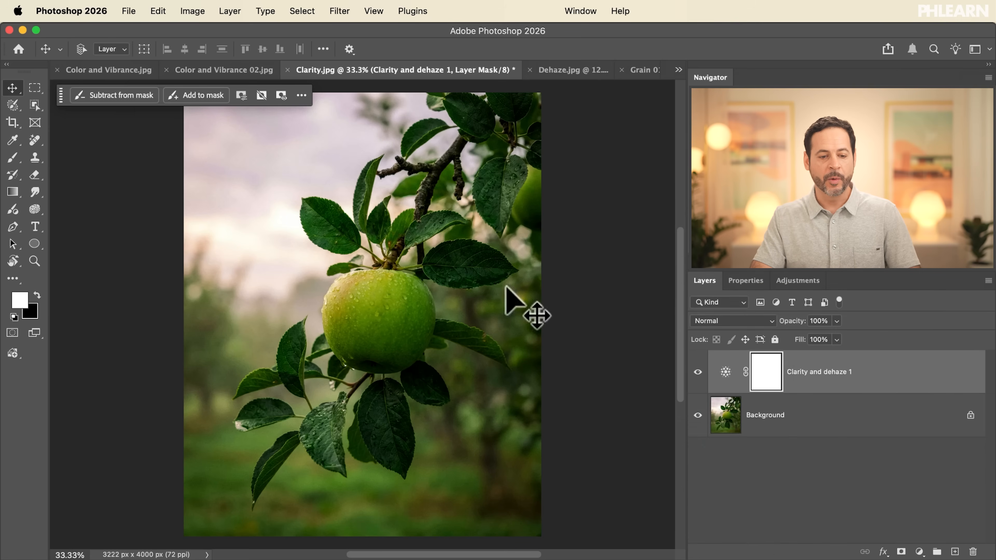
# - Invert the Clarity and dehaze layer's mask and apply a black fill to it
pyautogui.click(302, 95)
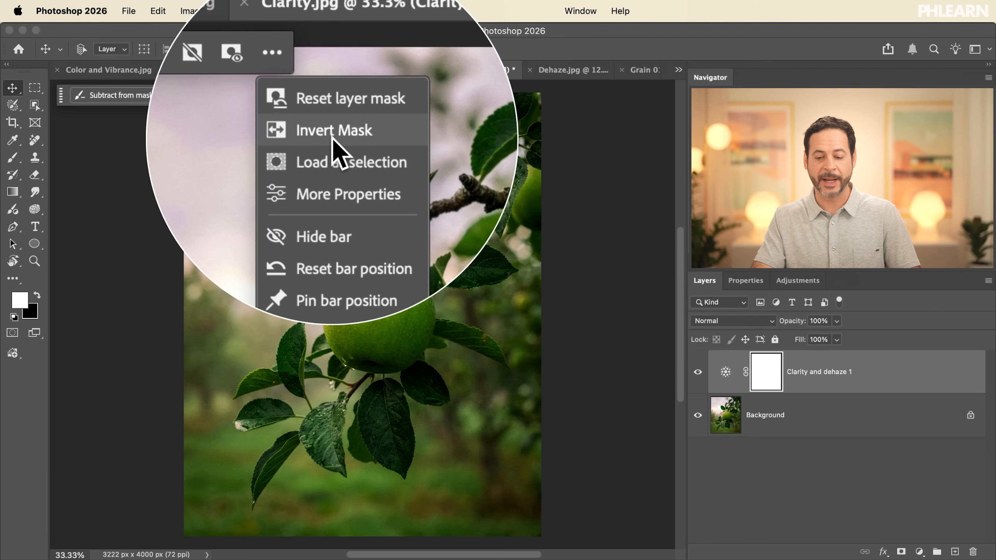
pyautogui.click(333, 130)
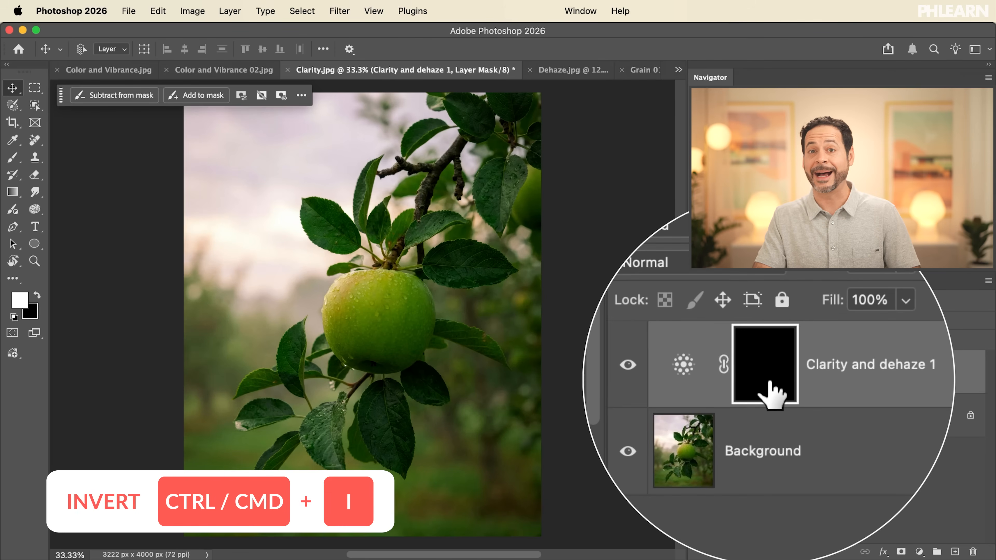
pyautogui.click(158, 11)
pyautogui.click(166, 217)
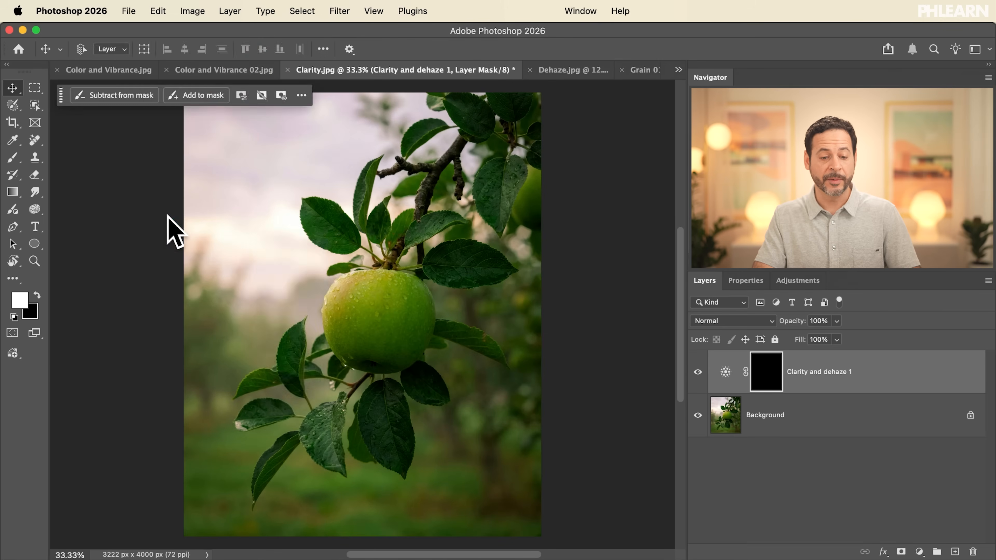
pyautogui.click(378, 260)
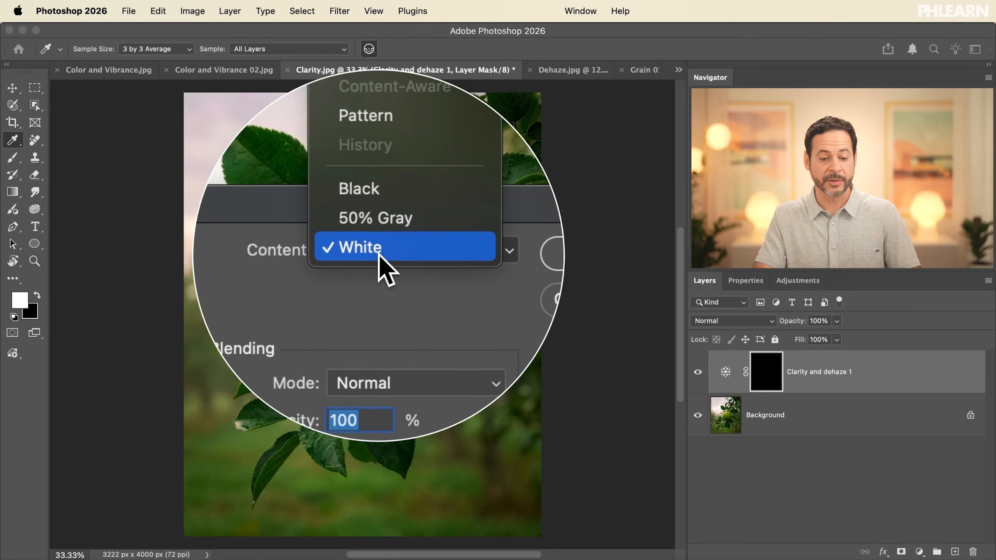
pyautogui.click(378, 227)
pyautogui.click(479, 261)
pyautogui.press('v')
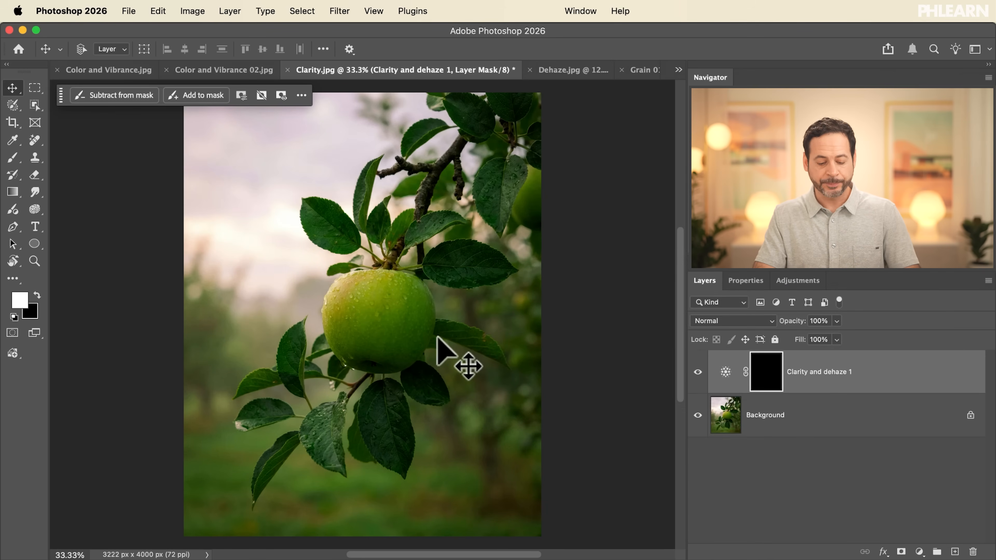
# - Paint white on the mask over the apple with a 600 px brush, raising the flow to 100%
pyautogui.press('b')
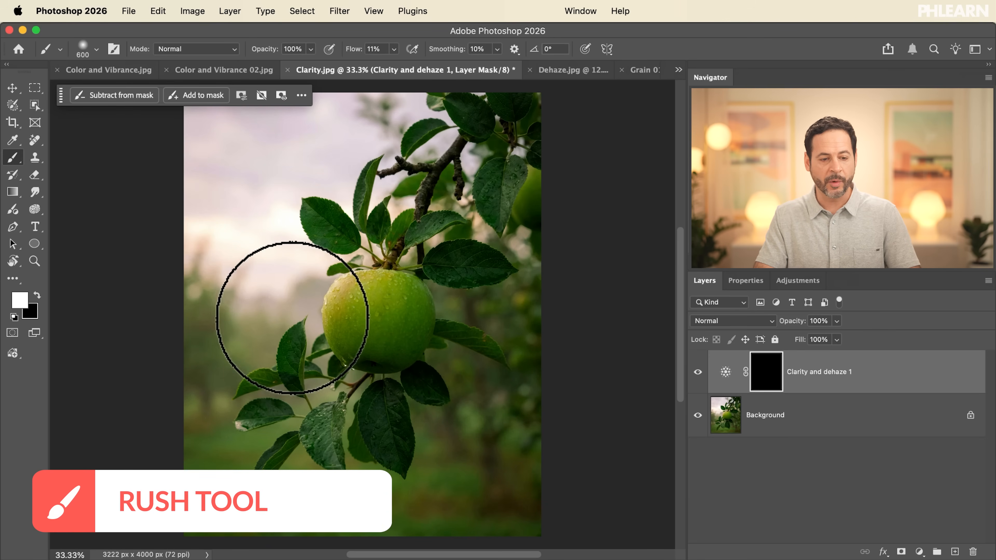
pyautogui.click(196, 98)
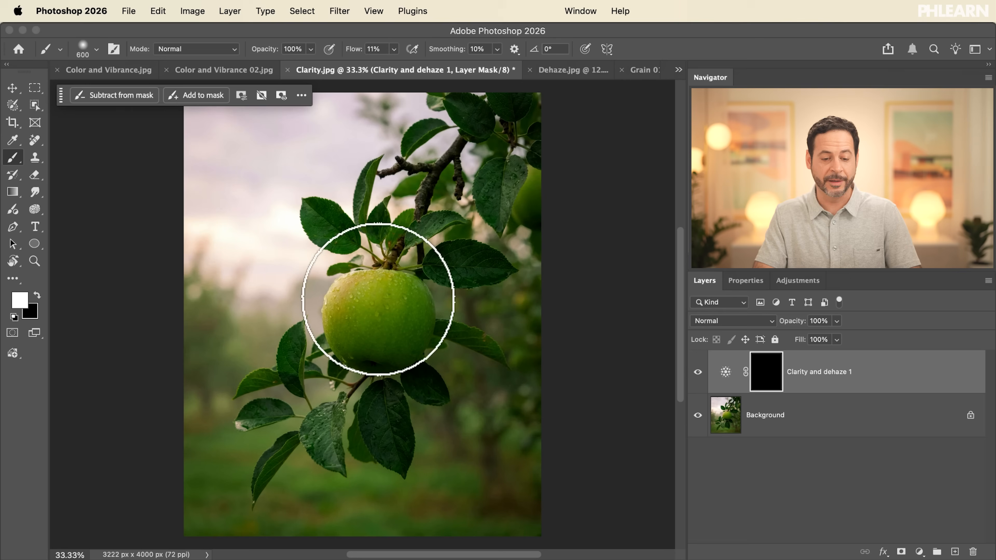
pyautogui.moveTo(376, 309); pyautogui.dragTo(375, 319)
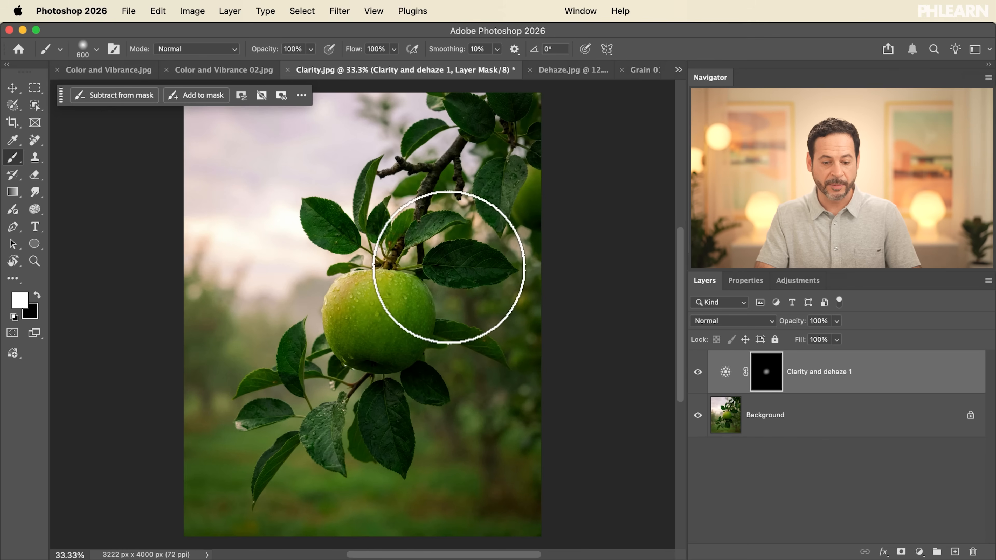
pyautogui.moveTo(424, 286); pyautogui.dragTo(423, 289)
# - Reduce the brush size to 200 px and paint white on the mask over the leaves around the apple
pyautogui.press('[')
pyautogui.press('[')
pyautogui.press('[')
pyautogui.press('[')
pyautogui.press('[')
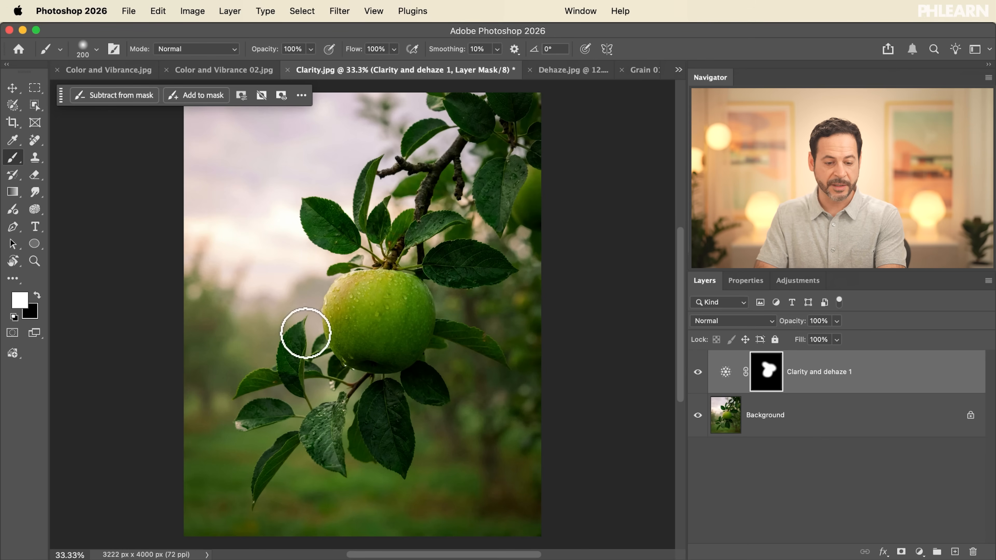
pyautogui.moveTo(377, 307); pyautogui.dragTo(345, 377)
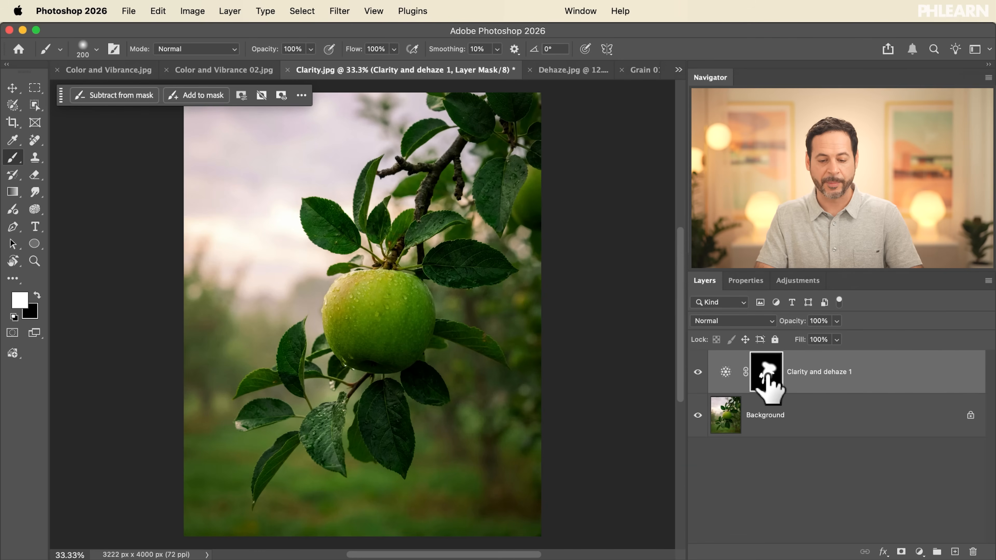
# - Compare the apple with and without the masked clarity adjustment by toggling the layer's visibility
pyautogui.click(698, 372)
pyautogui.click(698, 372)
pyautogui.click(698, 372)
pyautogui.click(697, 372)
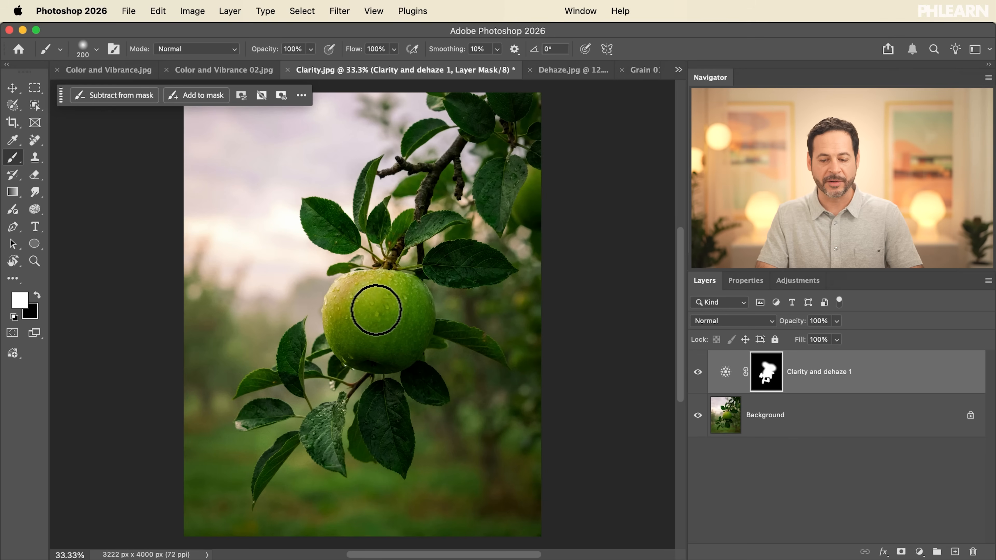
# - Raise the Clarity of the masked adjustment layer slightly further on the apple photo
pyautogui.click(726, 376)
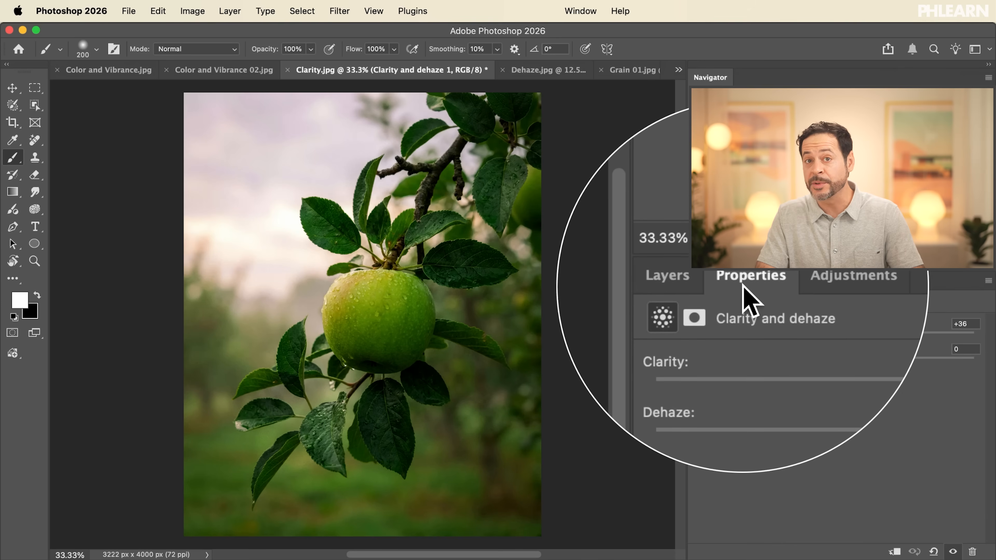
pyautogui.moveTo(887, 341); pyautogui.dragTo(906, 348)
pyautogui.click(705, 281)
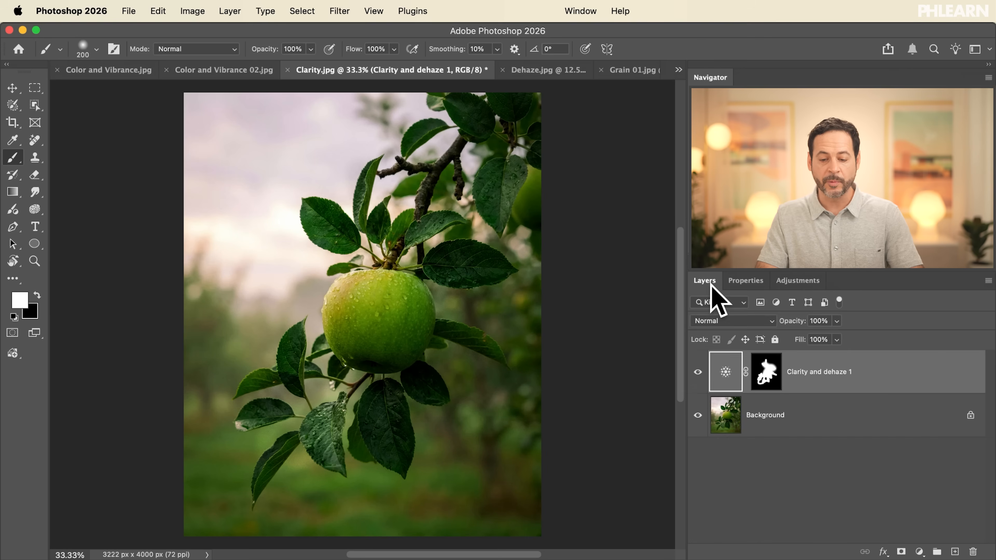
# - Toggle the Clarity and dehaze layer's visibility to compare the apple before and after the stronger clarity
pyautogui.click(698, 372)
pyautogui.click(697, 372)
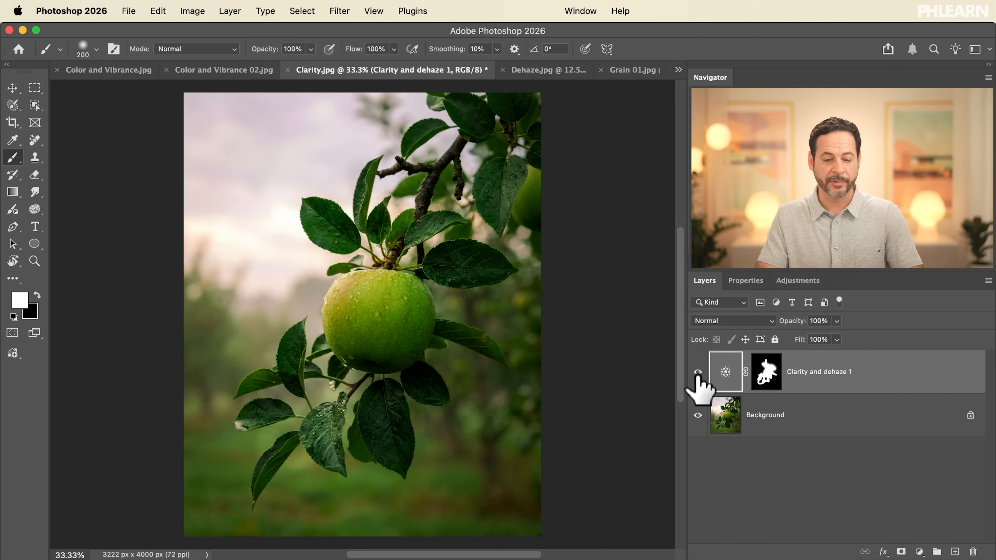
pyautogui.click(698, 372)
pyautogui.click(698, 372)
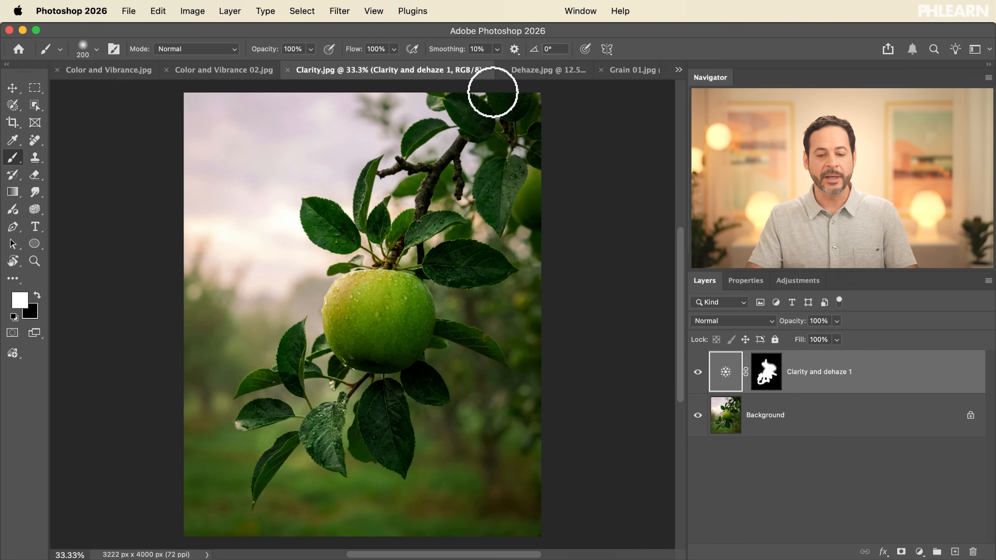
# - Add a Clarity and dehaze adjustment layer to Dehaze.jpg, keeping the default layer options
pyautogui.click(539, 72)
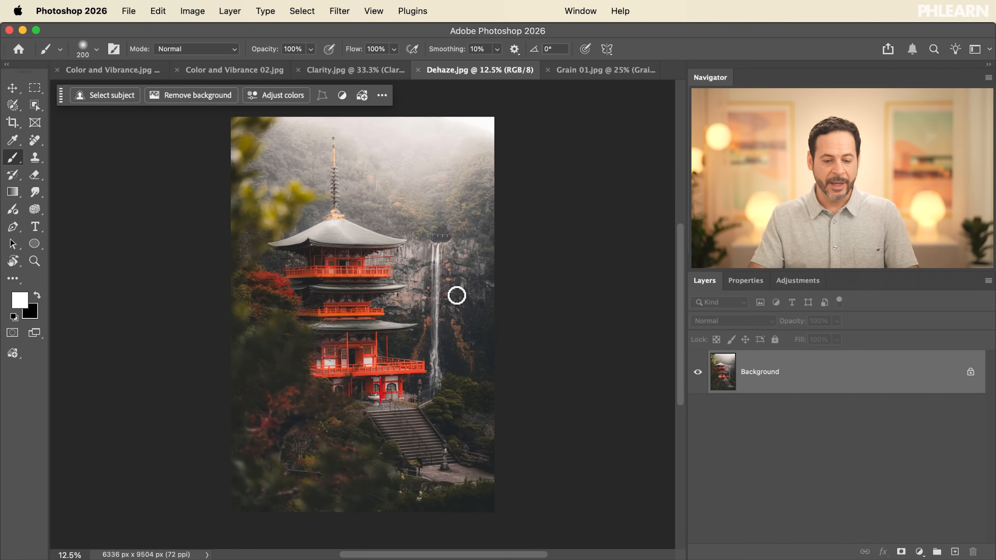
pyautogui.scroll(5, 457, 296)
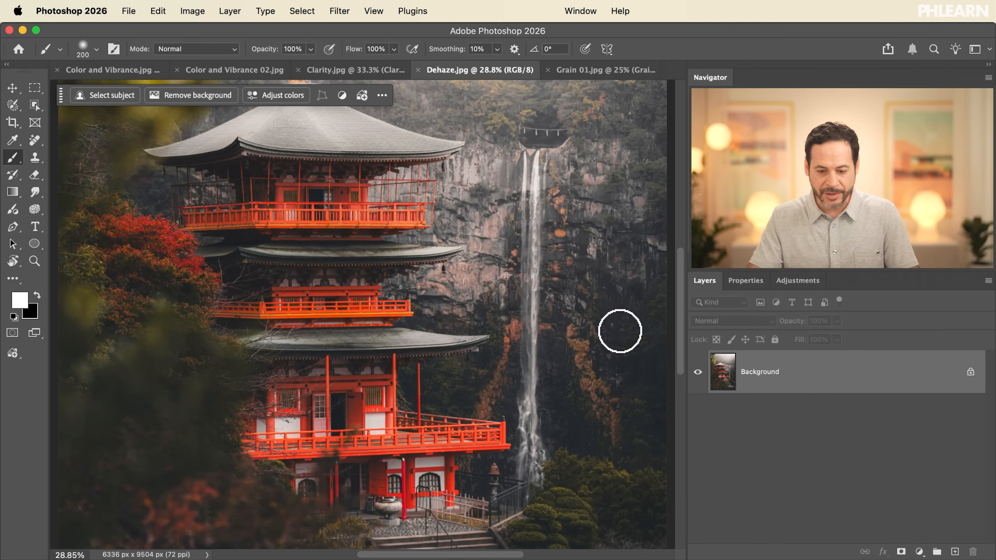
pyautogui.scroll(-10, 618, 330)
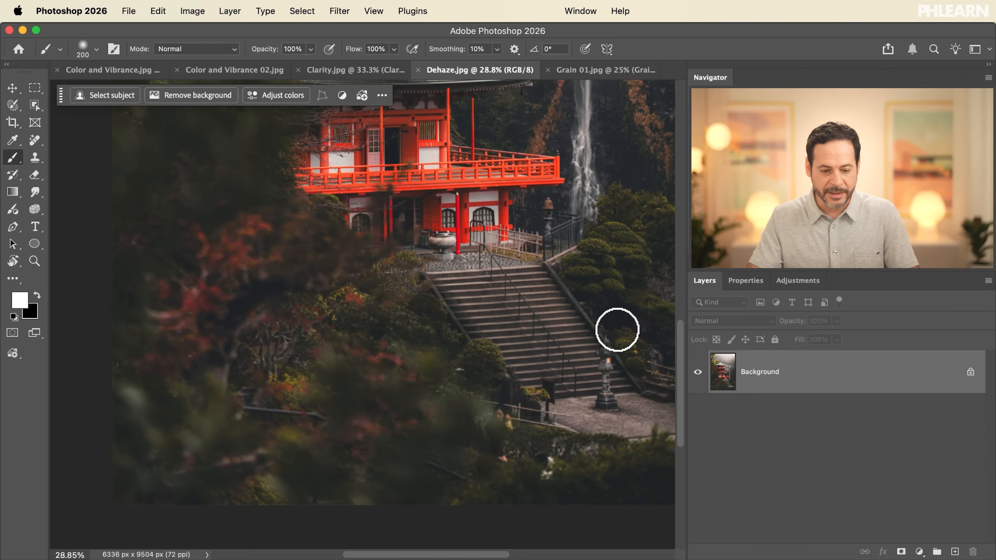
pyautogui.scroll(12, 617, 330)
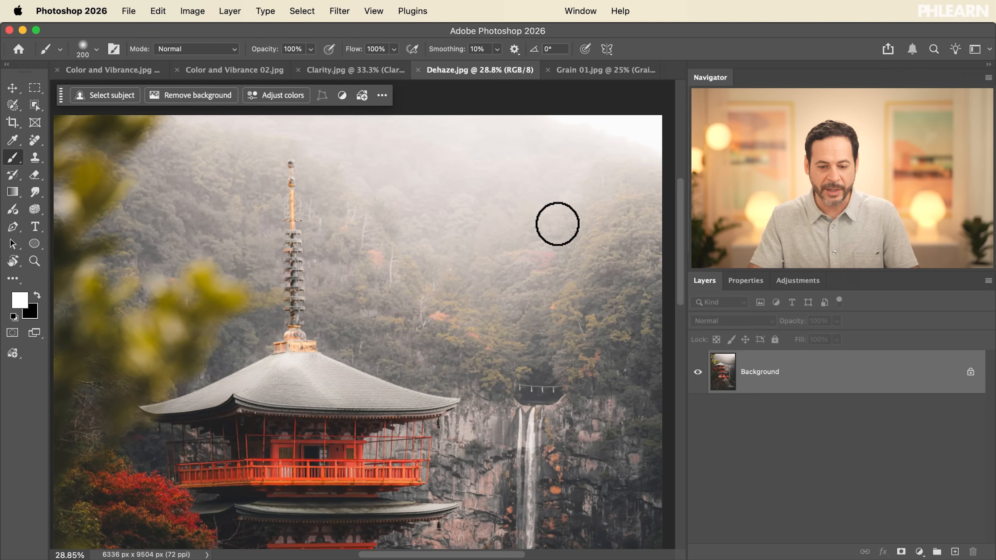
pyautogui.scroll(-3, 474, 299)
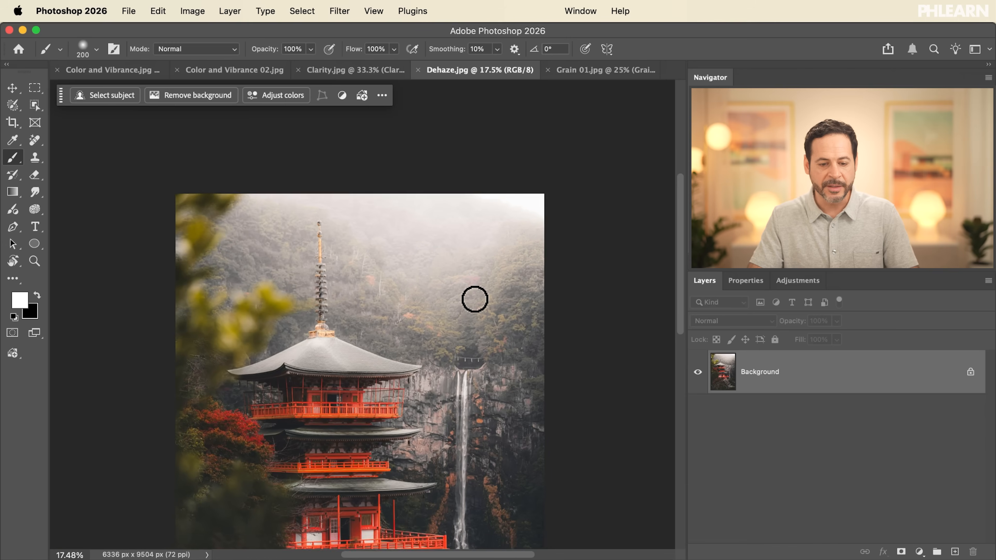
pyautogui.scroll(-2, 475, 300)
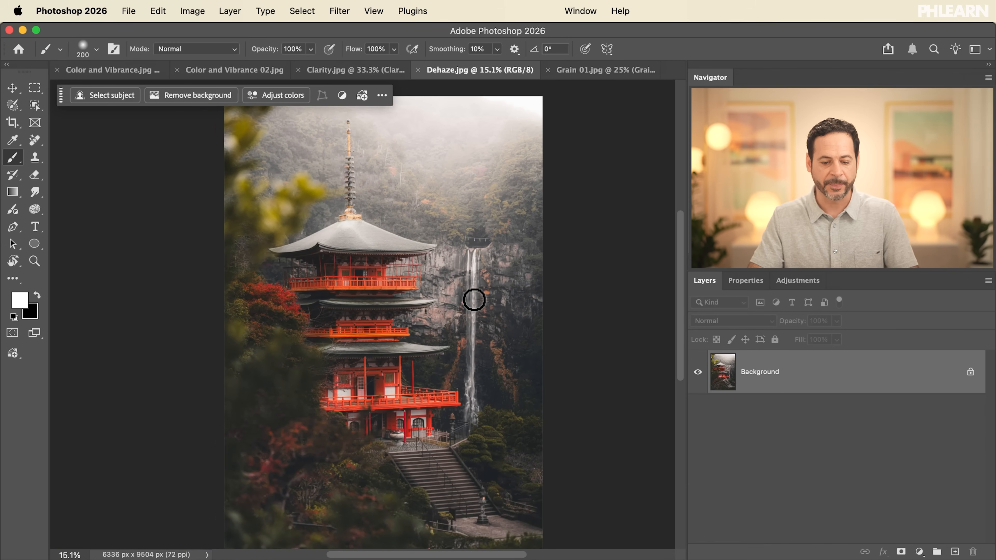
pyautogui.click(230, 10)
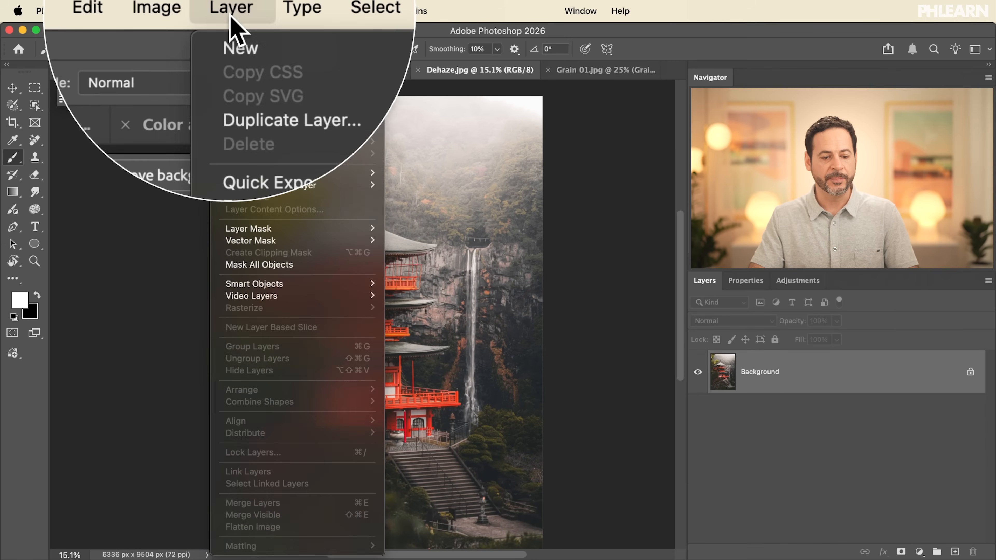
pyautogui.moveTo(289, 186)
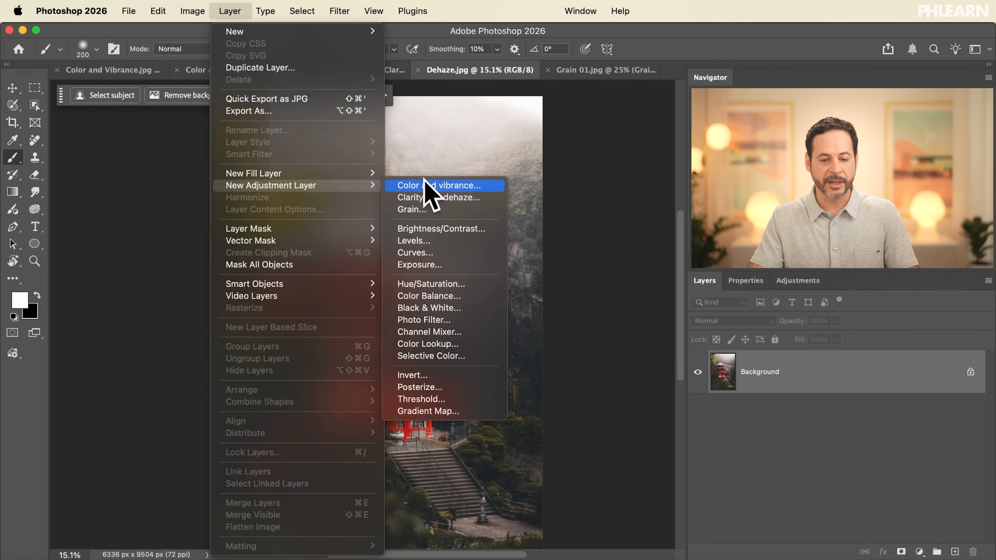
pyautogui.click(439, 200)
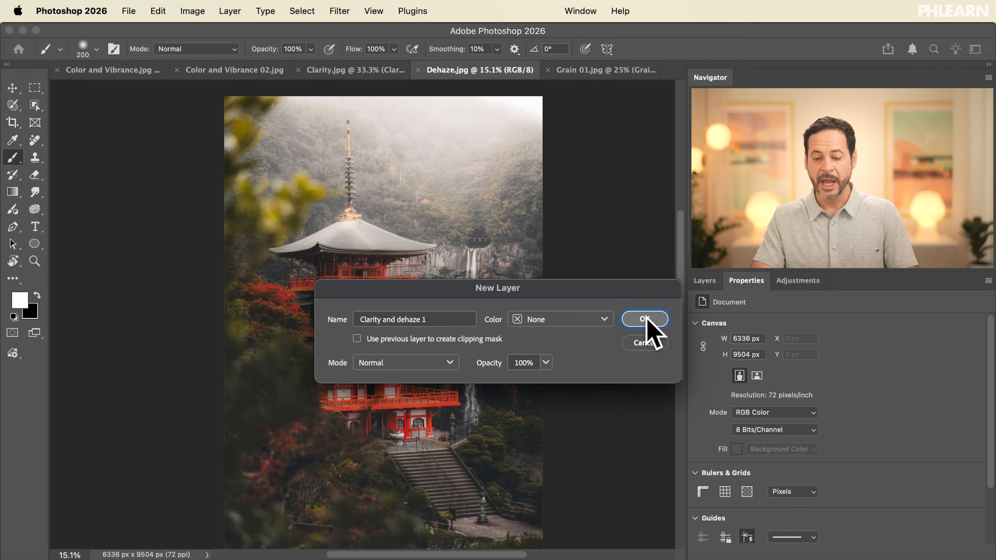
pyautogui.click(646, 319)
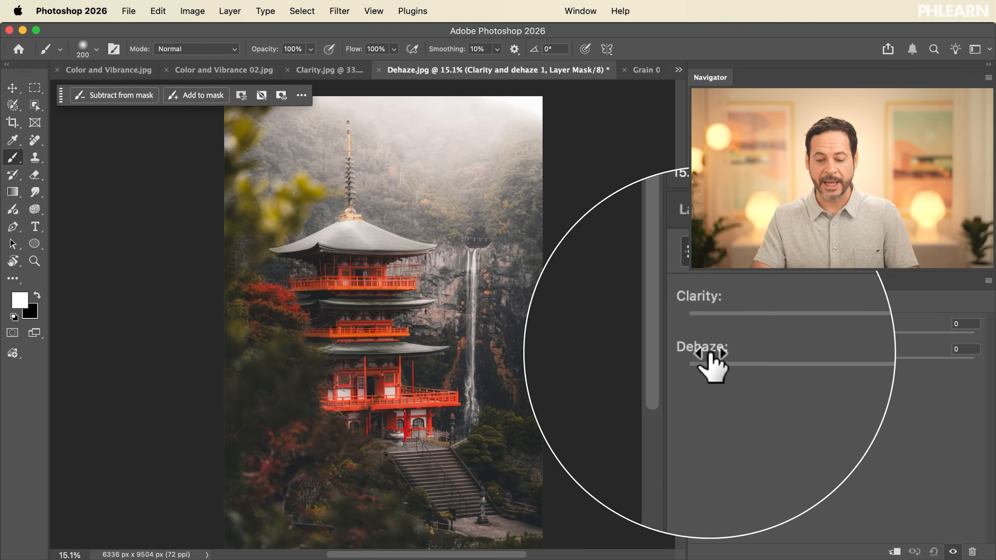
# - Try Dehaze at +23 on the pagoda photo and set it to +62
pyautogui.moveTo(837, 363)
pyautogui.mouseDown()
pyautogui.moveTo(928, 353)
pyautogui.moveTo(869, 361)
pyautogui.mouseUp()
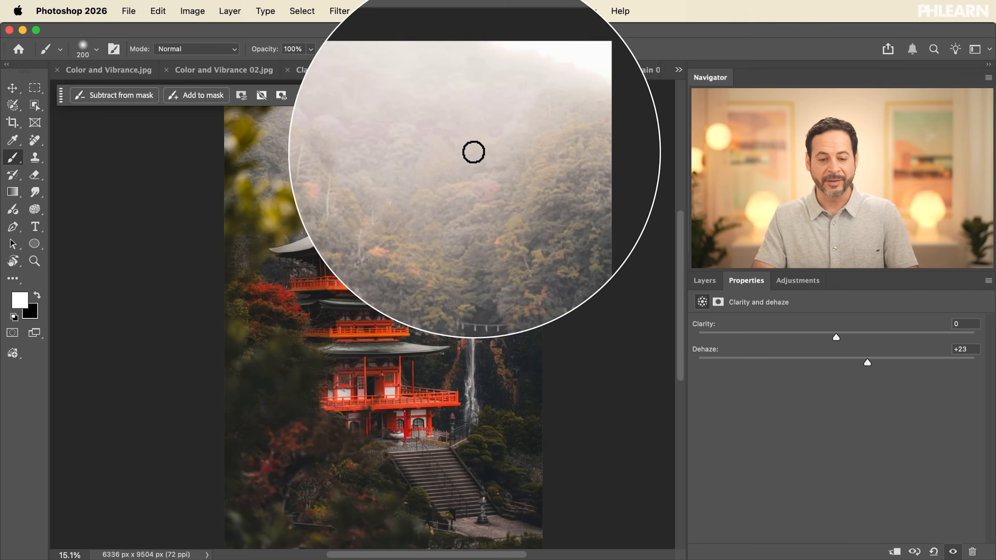
pyautogui.moveTo(866, 360); pyautogui.dragTo(917, 358)
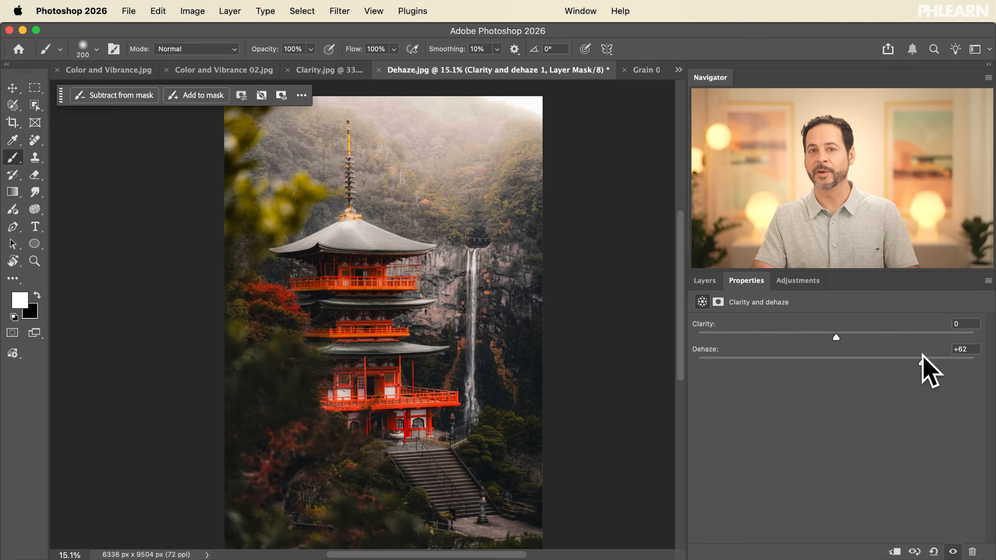
# - Compare the pagoda photo with and without the dehaze adjustment and reopen the adjustment layer's settings
pyautogui.click(701, 281)
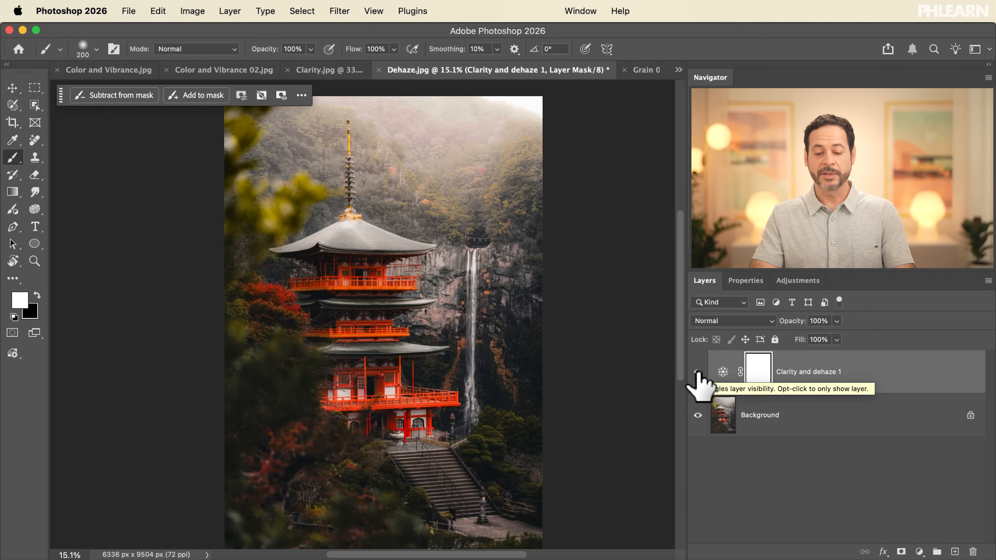
pyautogui.click(697, 372)
pyautogui.click(698, 371)
pyautogui.click(698, 371)
pyautogui.click(698, 372)
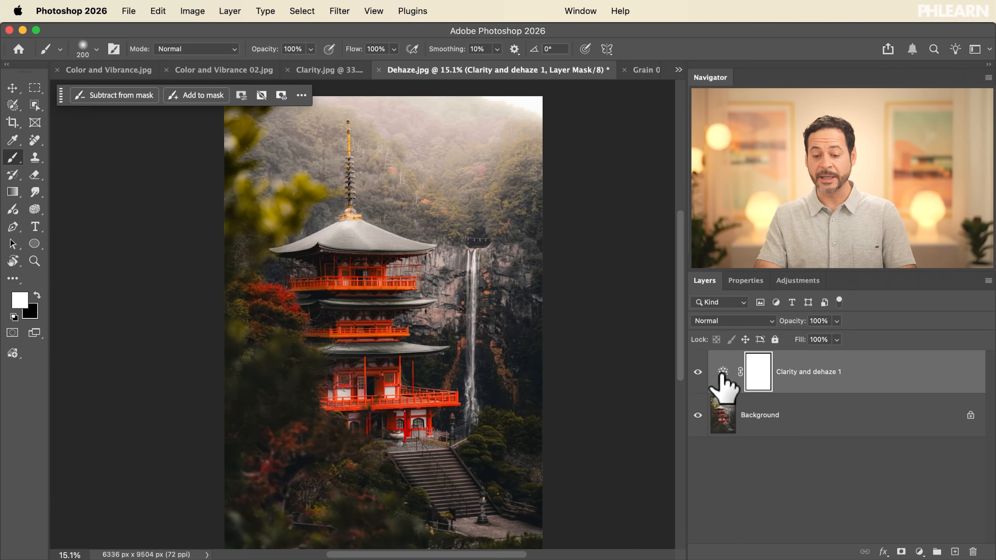
pyautogui.doubleClick(722, 371)
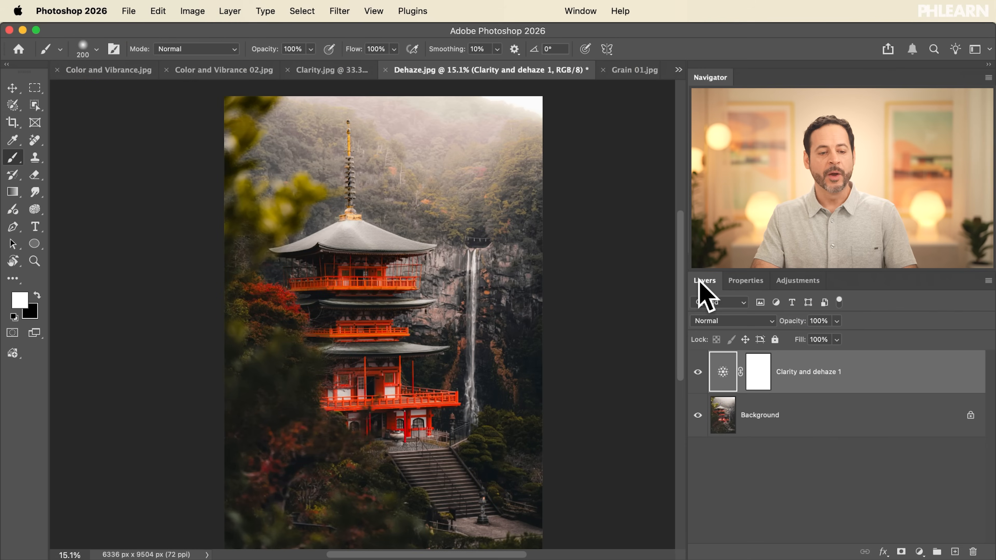
# - Add a second Clarity and dehaze adjustment layer to the pagoda photo and set its Clarity to +44
pyautogui.click(229, 11)
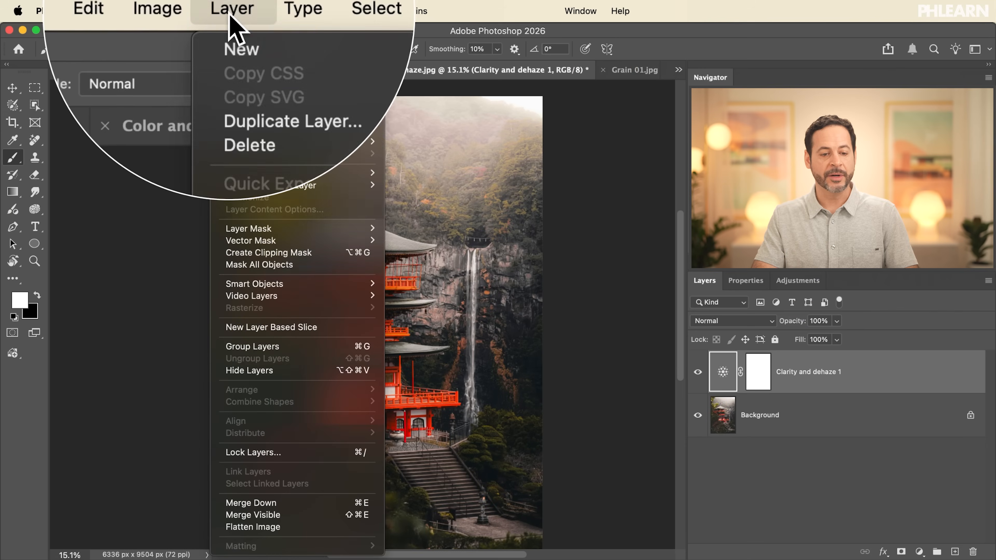
pyautogui.moveTo(289, 185)
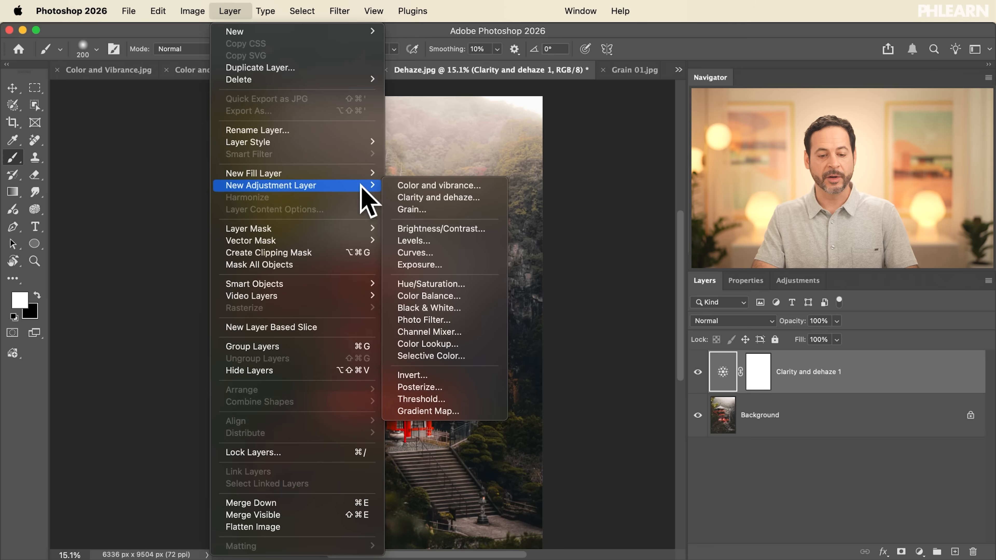
pyautogui.click(436, 199)
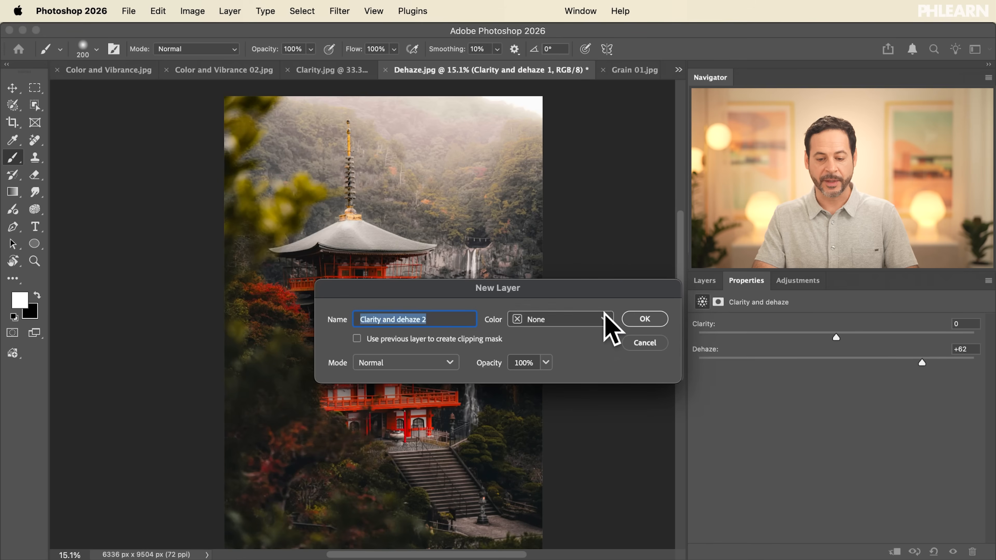
pyautogui.click(642, 321)
pyautogui.moveTo(840, 336); pyautogui.dragTo(893, 334)
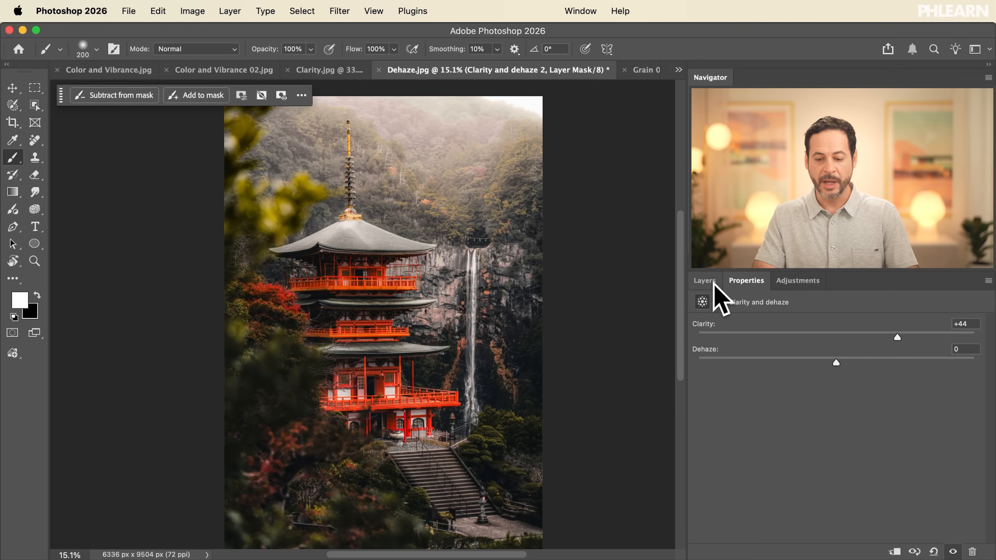
# - Invert the second Clarity and dehaze layer's mask to hide its effect across the whole photo
pyautogui.click(705, 280)
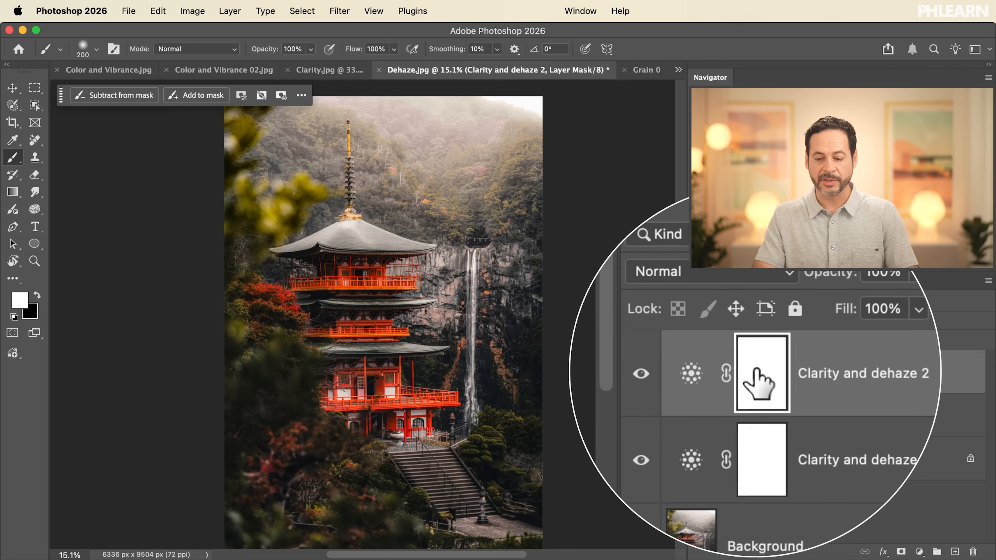
pyautogui.click(302, 96)
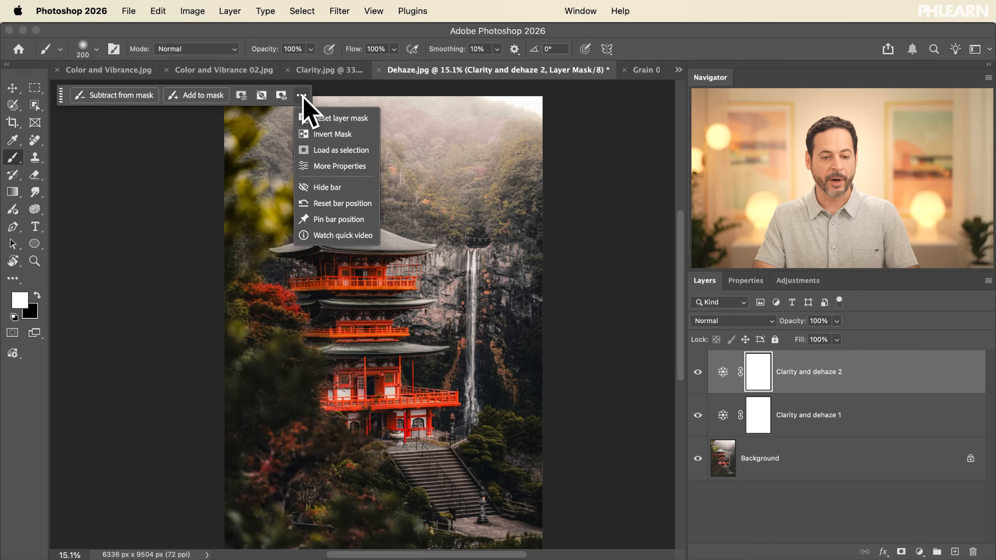
pyautogui.click(327, 134)
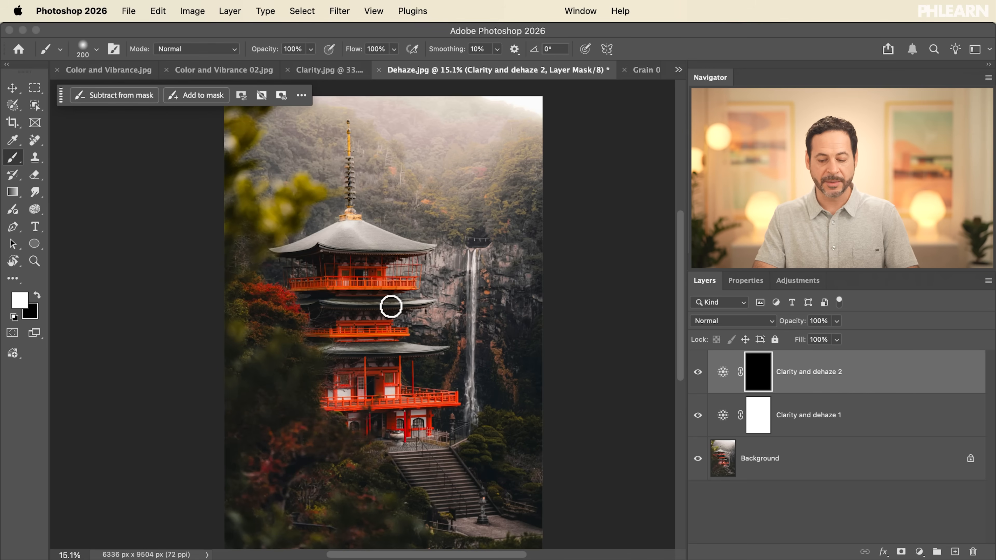
# - Enlarge the brush to 1000 px and paint white on the mask over the pagoda to reveal the clarity there
pyautogui.press(']')
pyautogui.press(']')
pyautogui.press(']')
pyautogui.press(']')
pyautogui.press(']')
pyautogui.click(389, 306)
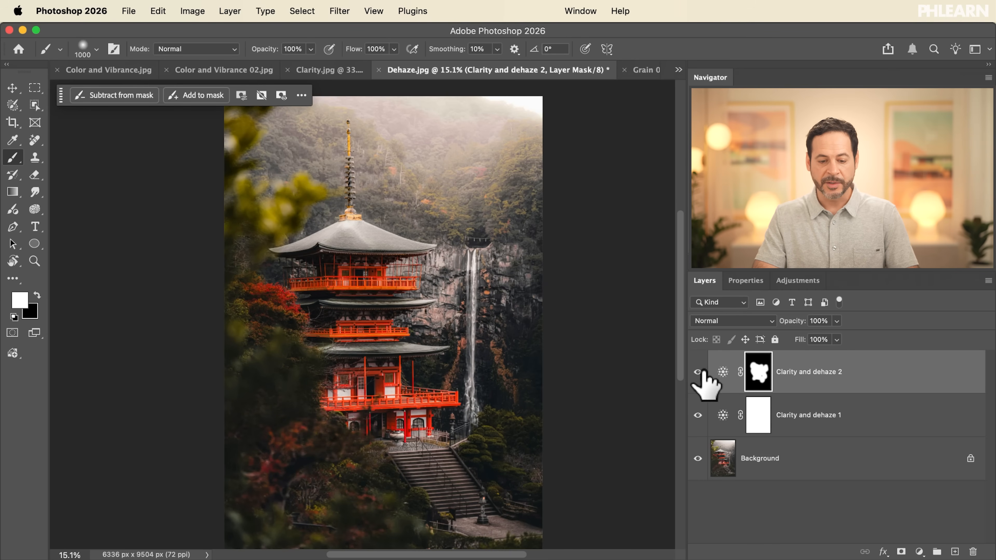
# - Compare the pagoda with and without the masked clarity layer
pyautogui.click(698, 372)
pyautogui.click(696, 373)
pyautogui.click(696, 372)
pyautogui.click(696, 372)
pyautogui.click(697, 373)
pyautogui.click(695, 373)
# - Compare the photo with and without the dehaze layer, then recheck the masked clarity layer
pyautogui.click(697, 414)
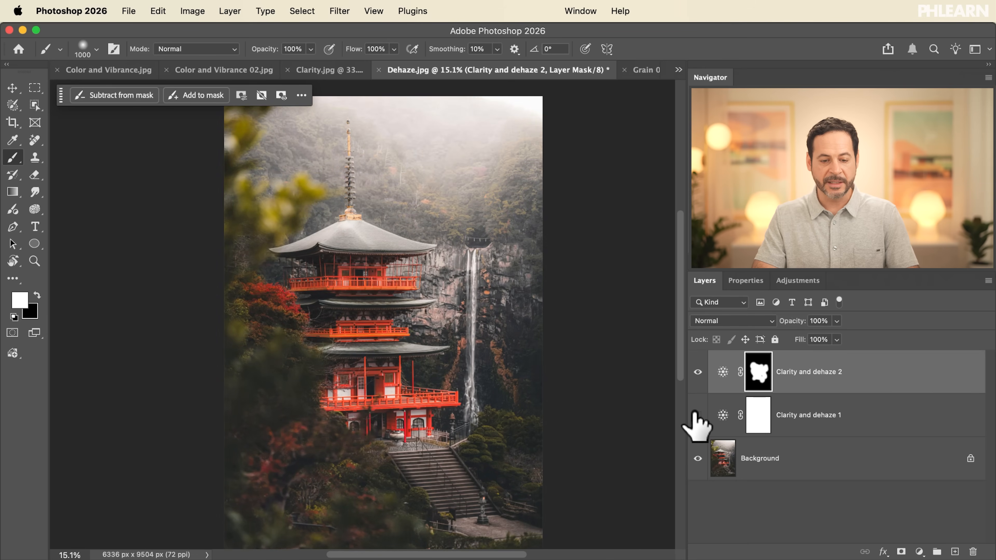
pyautogui.click(697, 414)
pyautogui.click(696, 414)
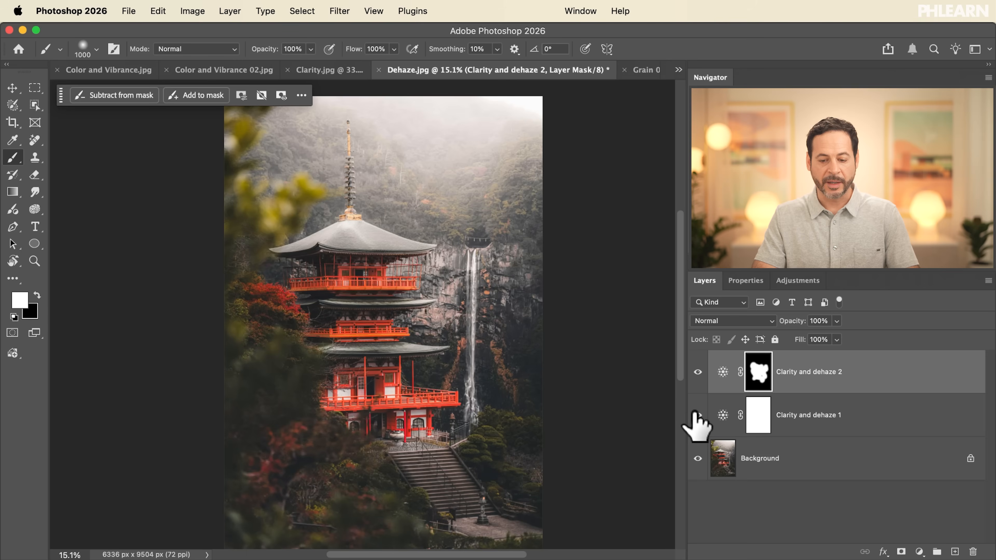
pyautogui.click(697, 414)
pyautogui.click(694, 383)
pyautogui.click(697, 373)
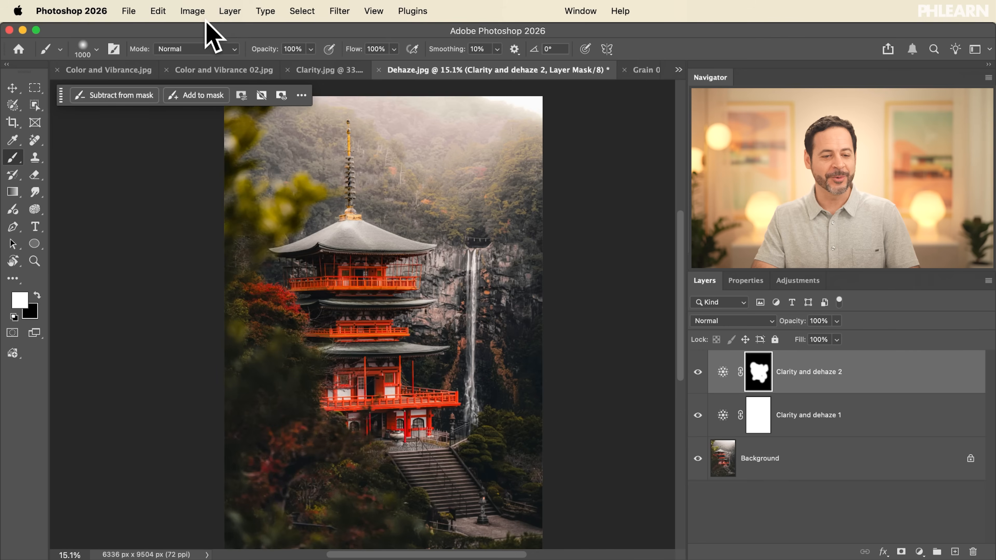
# - Add a Color and vibrance adjustment layer on top with Vibrance +56, Temperature -6 and Tint -10
pyautogui.click(229, 12)
pyautogui.moveTo(283, 186)
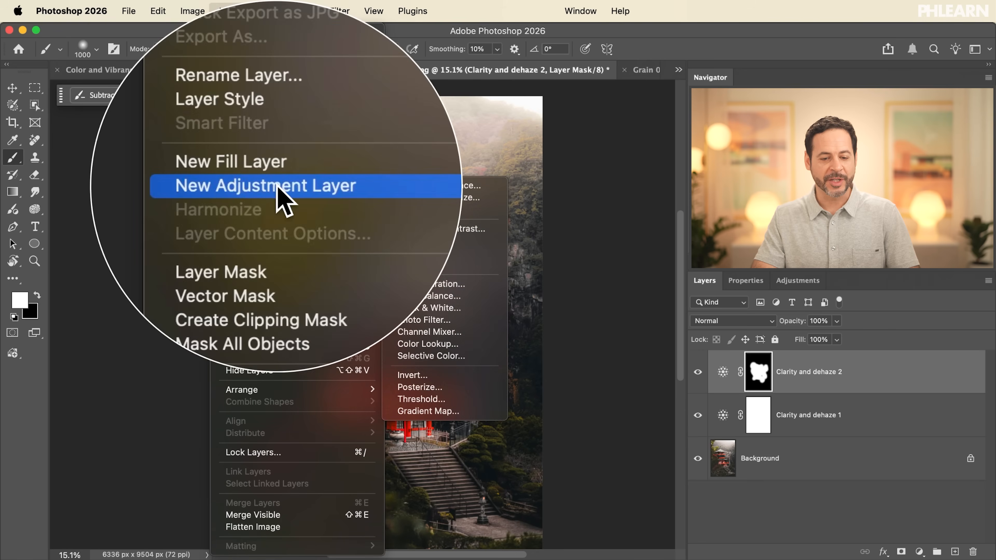
pyautogui.click(428, 189)
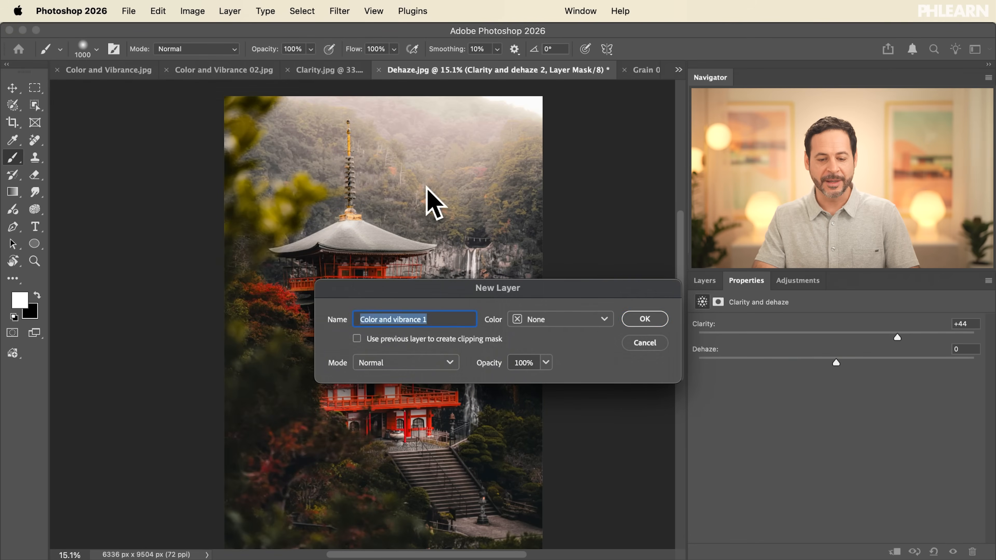
pyautogui.click(641, 320)
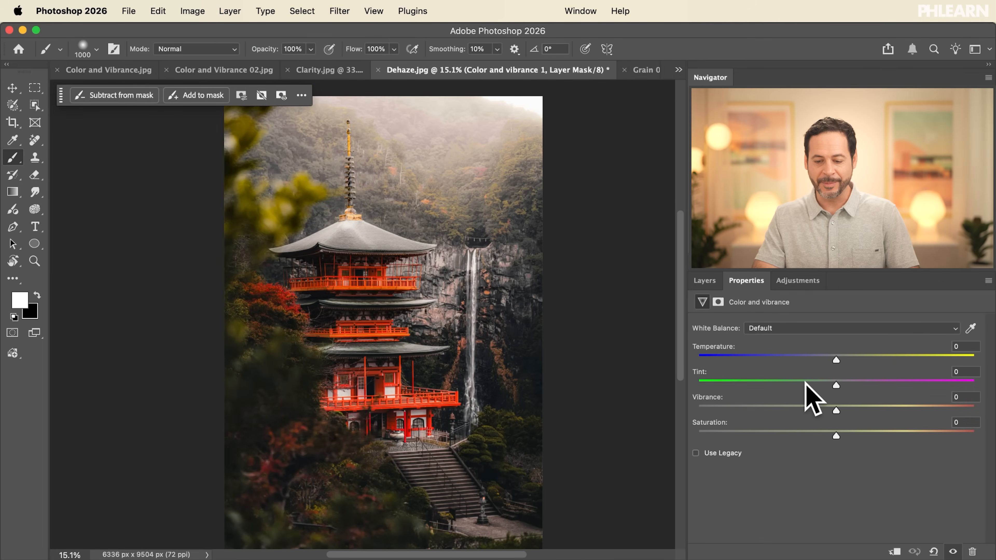
pyautogui.moveTo(838, 414); pyautogui.dragTo(902, 407)
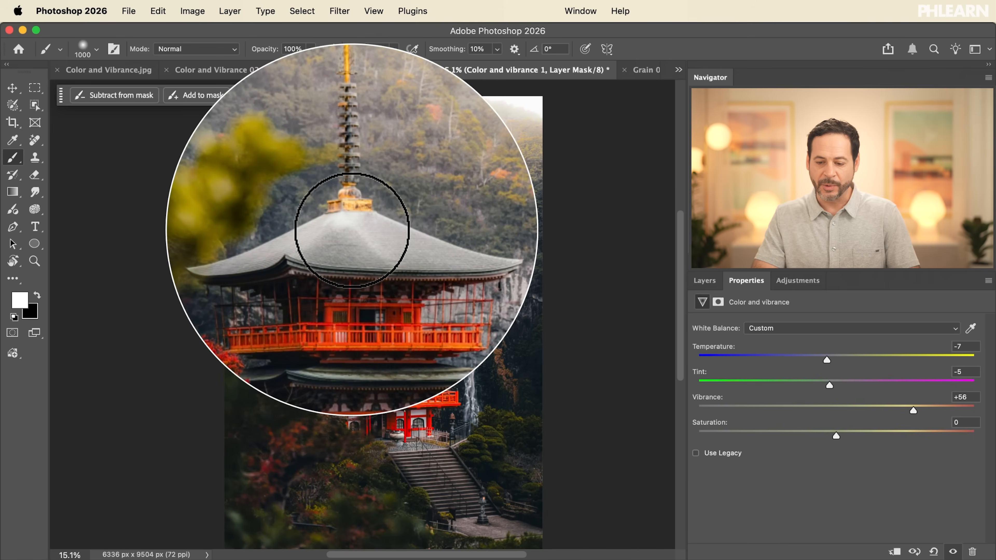
pyautogui.moveTo(838, 361)
pyautogui.mouseDown()
pyautogui.moveTo(855, 363)
pyautogui.moveTo(827, 362)
pyautogui.mouseUp()
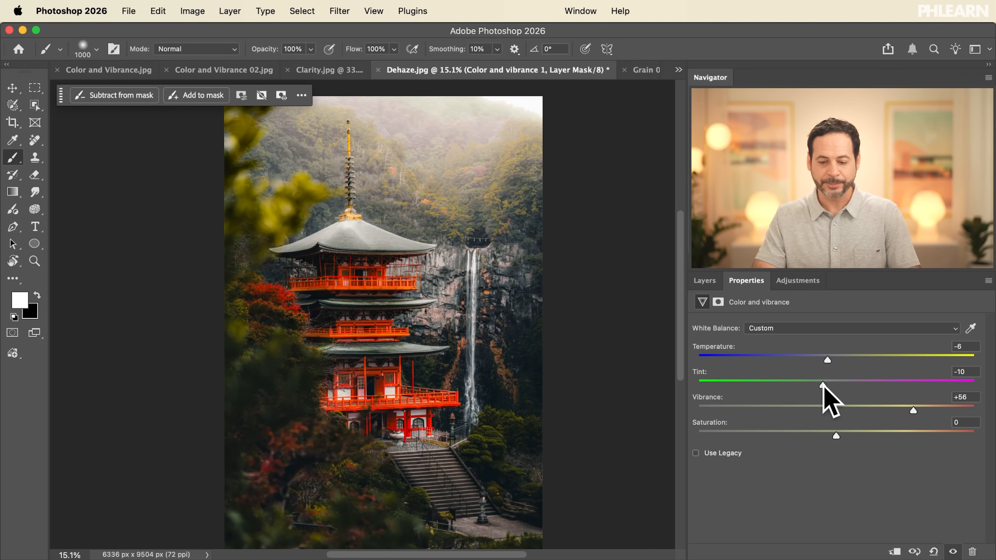
# - Hide all three adjustment layers to view the original pagoda photo, and show them again
pyautogui.click(705, 280)
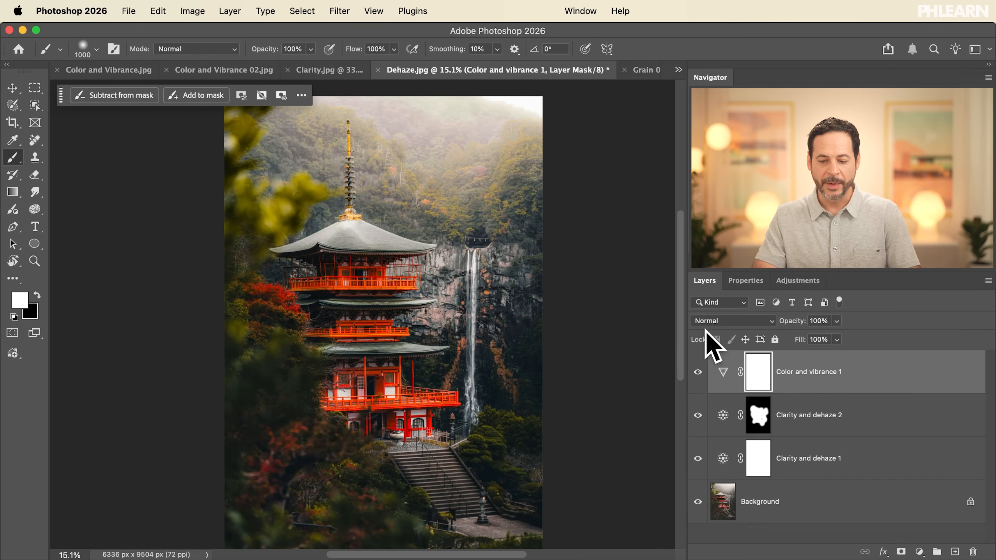
pyautogui.click(697, 372)
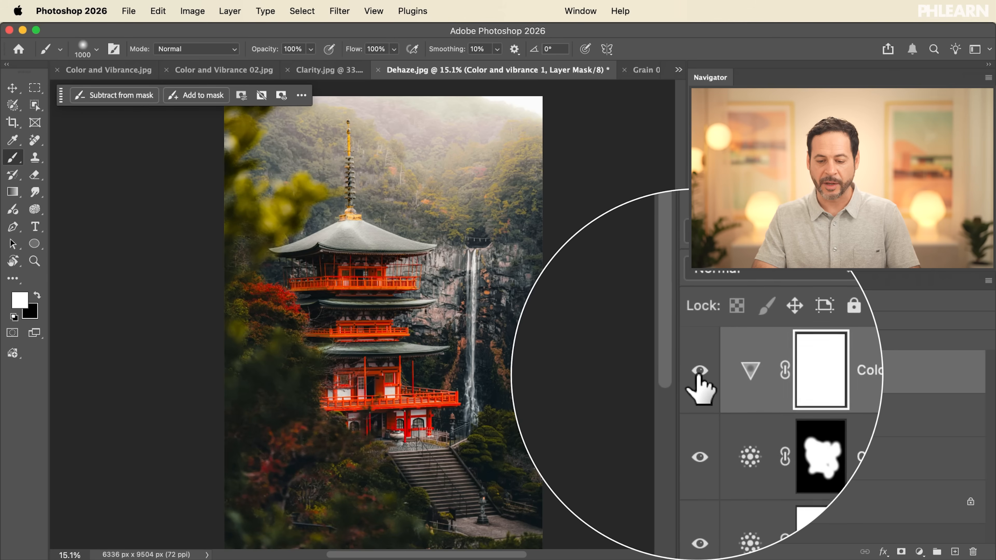
pyautogui.click(698, 373)
pyautogui.click(698, 415)
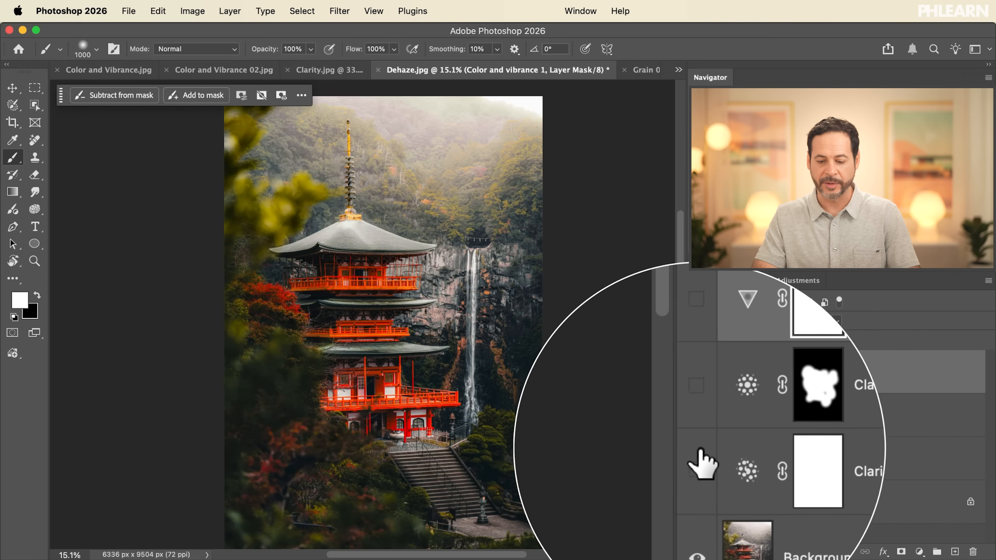
pyautogui.click(698, 458)
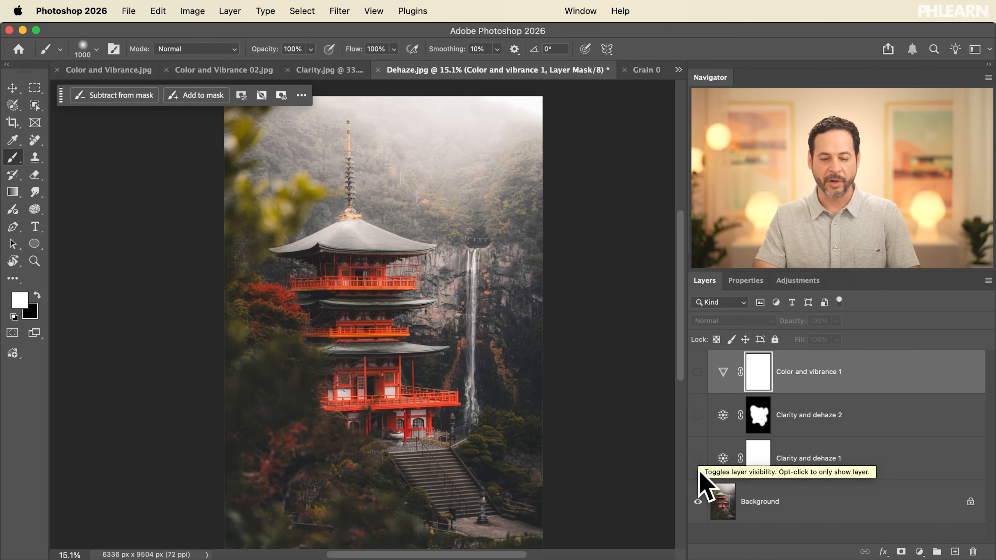
pyautogui.moveTo(700, 461); pyautogui.dragTo(702, 375)
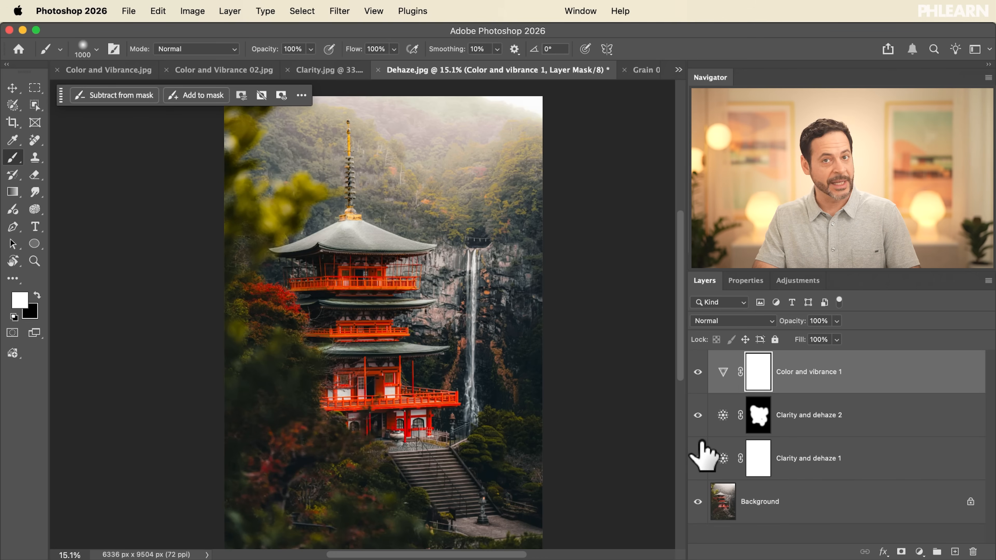
# - Raise the Color and vibrance layer's Vibrance to +75 and return to the layer stack
pyautogui.doubleClick(722, 371)
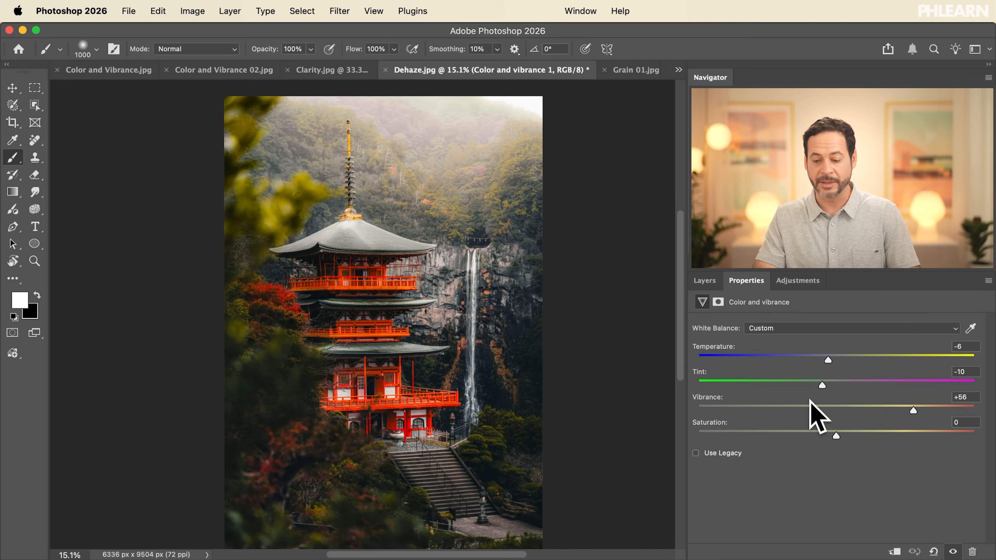
pyautogui.moveTo(915, 411); pyautogui.dragTo(940, 409)
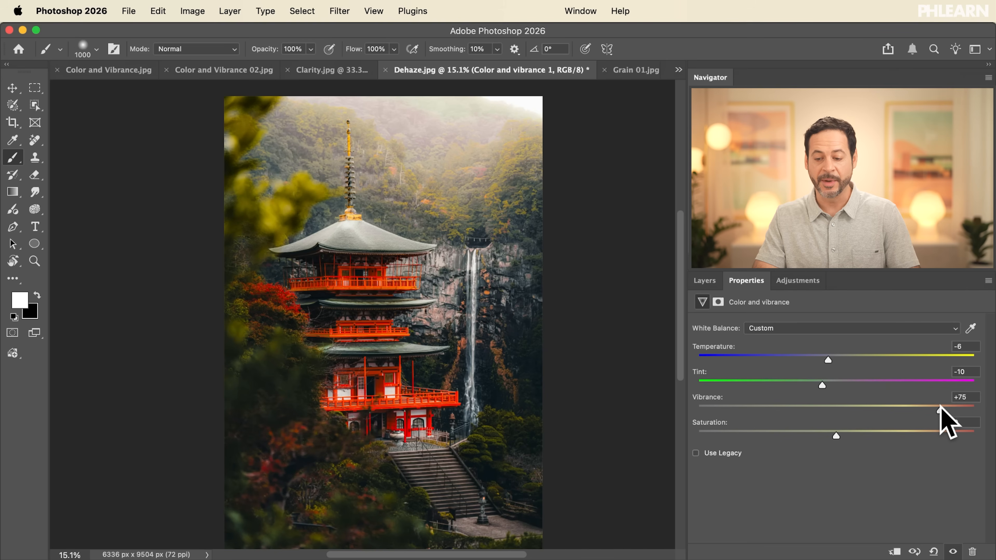
pyautogui.click(706, 281)
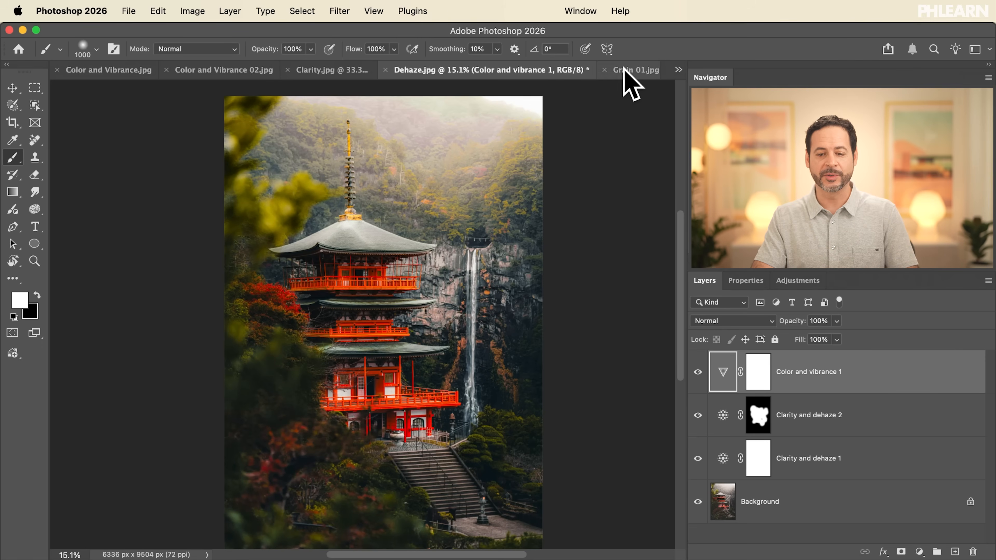
# - In Grain 01.jpg, compare the image with and without the Grain 02 layer and set that layer's blend mode to Screen
pyautogui.click(628, 70)
pyautogui.click(698, 371)
pyautogui.click(697, 372)
pyautogui.click(697, 372)
pyautogui.click(697, 371)
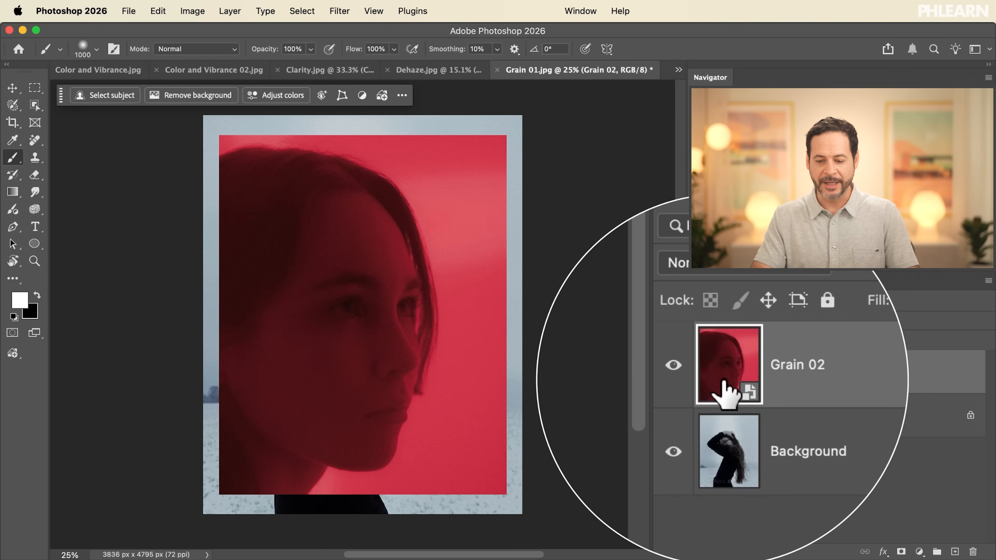
pyautogui.click(719, 321)
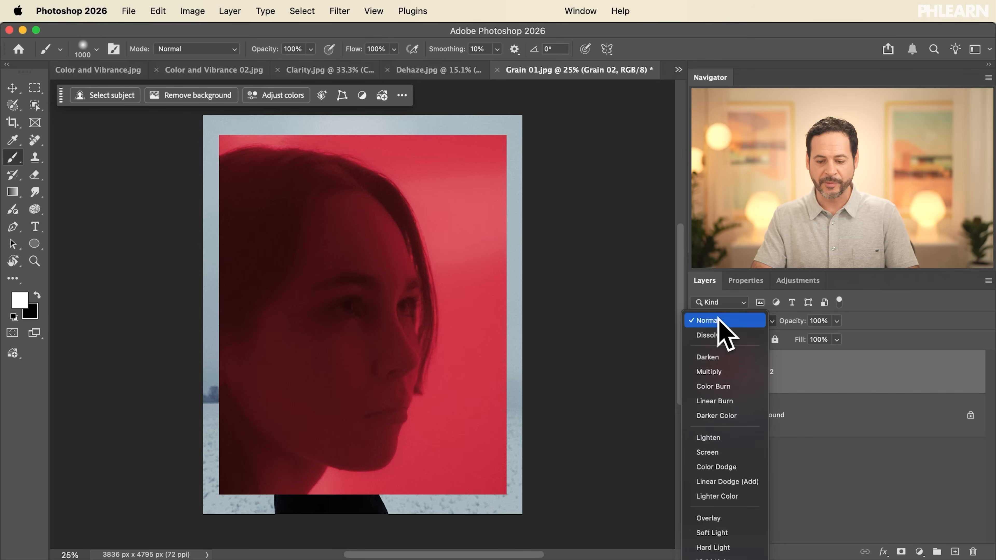
pyautogui.click(720, 451)
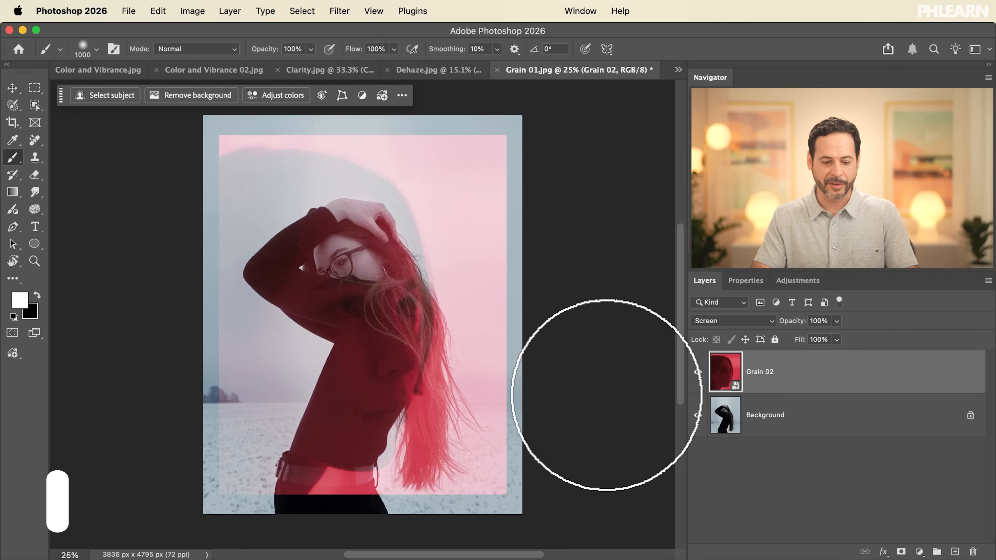
# - Scale the Grain 02 layer to 127% so it covers the canvas and shift it slightly to the left
pyautogui.press('super+t')
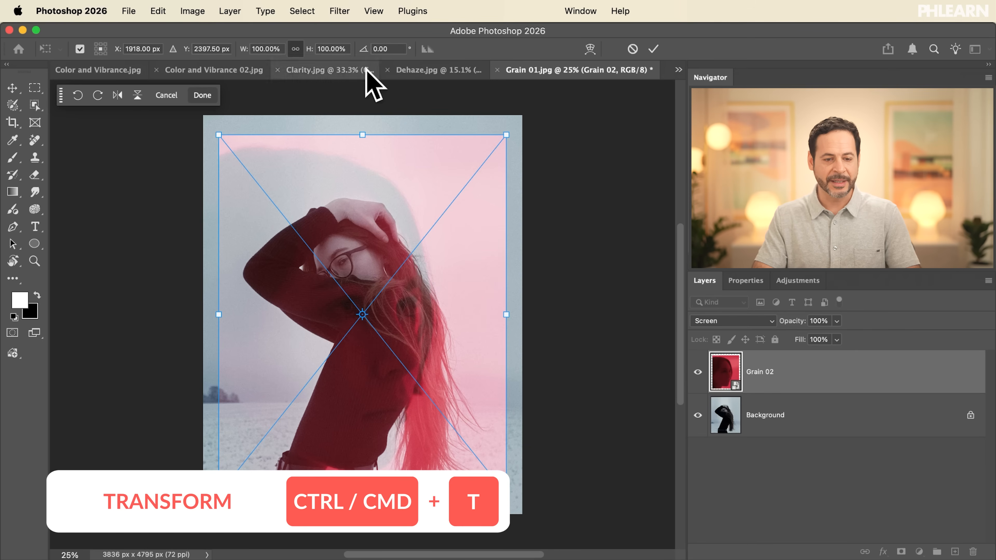
pyautogui.moveTo(311, 51); pyautogui.dragTo(329, 51)
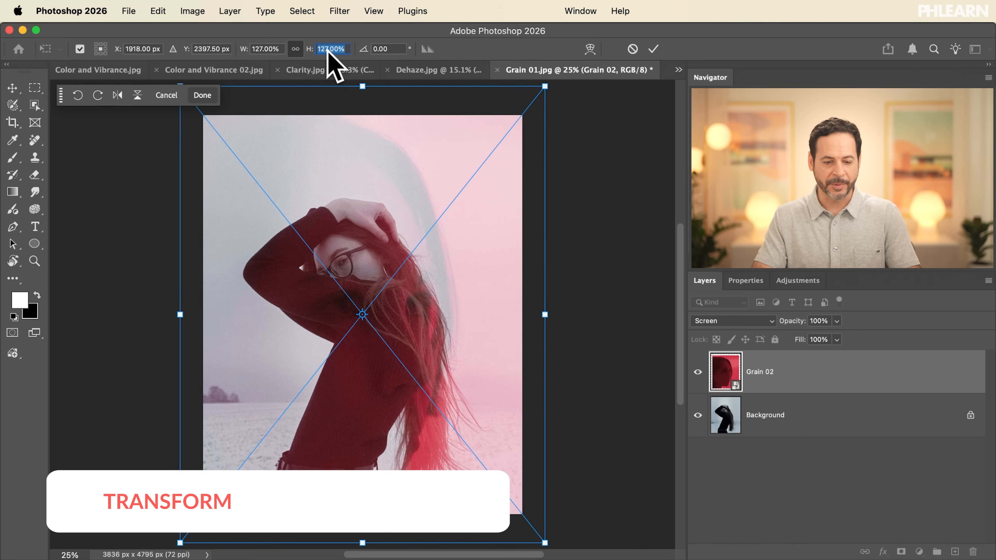
pyautogui.press('Return')
pyautogui.press('v')
pyautogui.moveTo(451, 402)
pyautogui.mouseDown()
pyautogui.moveTo(400, 391)
pyautogui.moveTo(440, 401)
pyautogui.mouseUp()
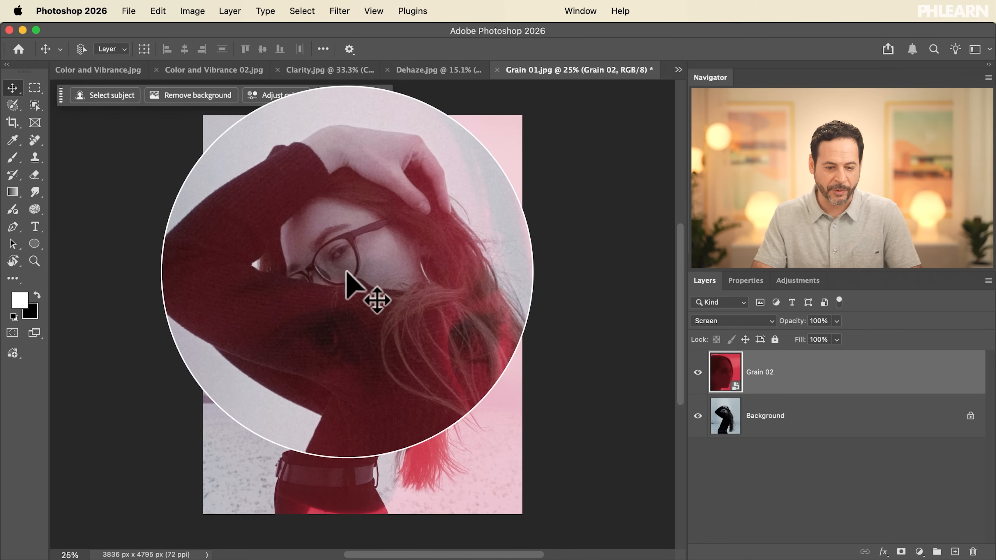
# - Add a Grain adjustment layer with the default name above the Grain 02 layer
pyautogui.scroll(3, 422, 349)
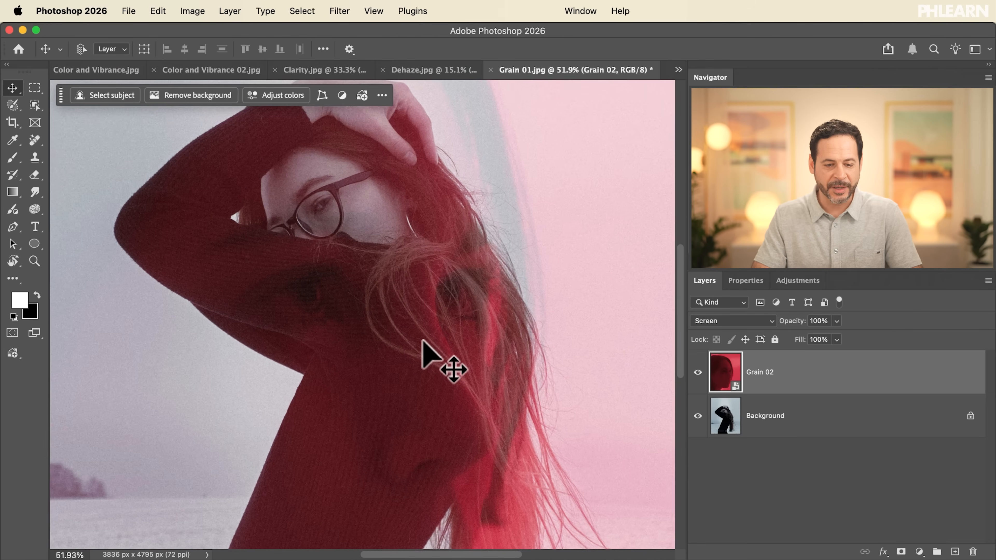
pyautogui.scroll(-4, 422, 341)
pyautogui.scroll(2, 423, 340)
pyautogui.scroll(-4, 422, 340)
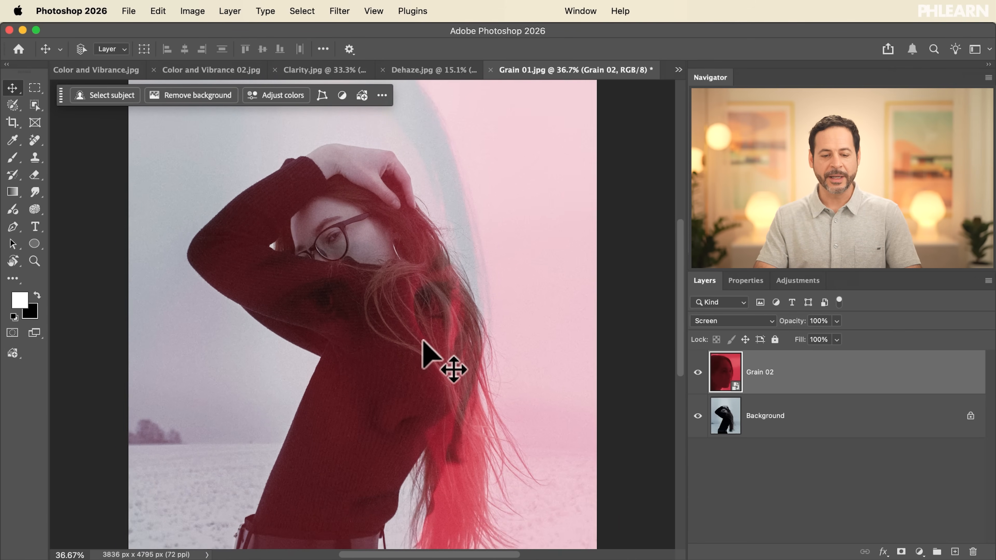
pyautogui.scroll(4, 422, 341)
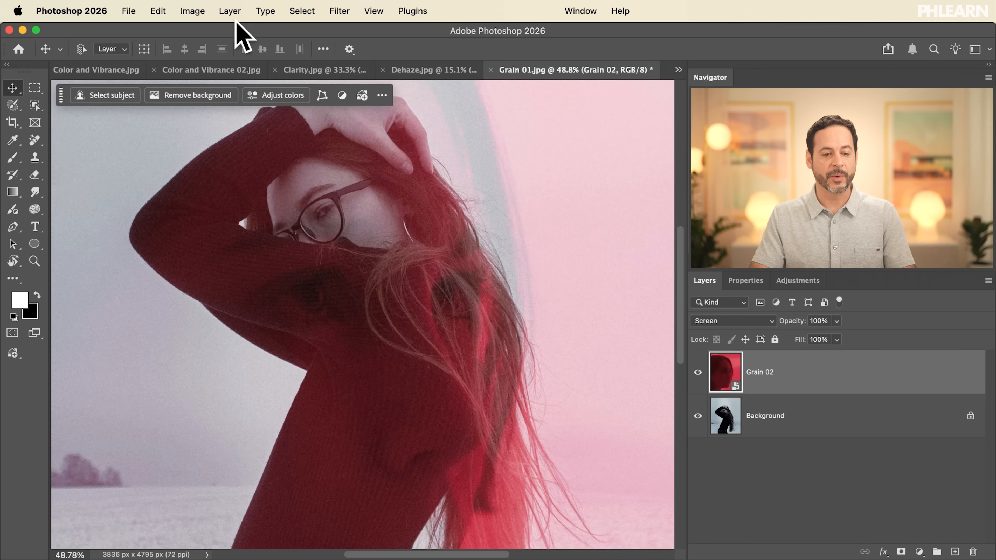
pyautogui.click(231, 11)
pyautogui.moveTo(278, 186)
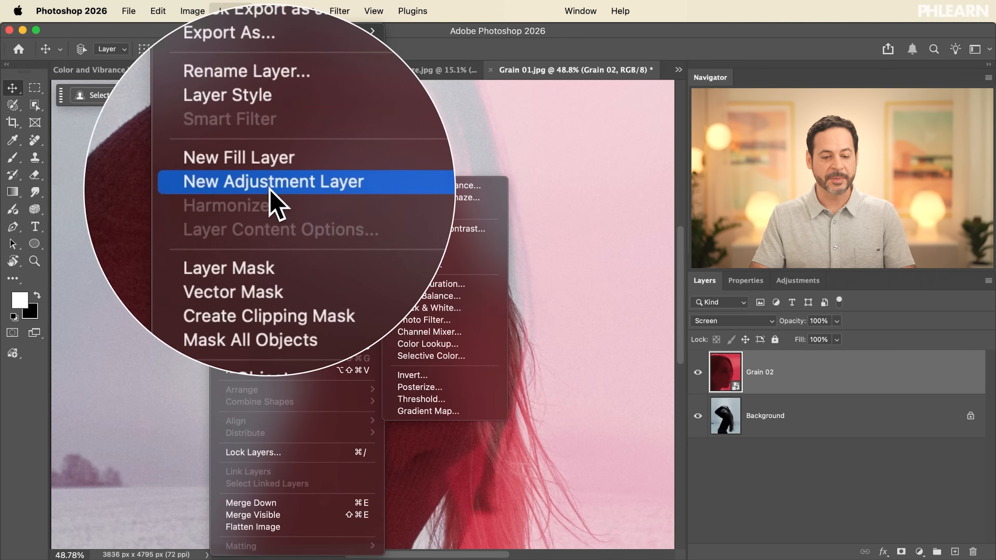
pyautogui.click(433, 210)
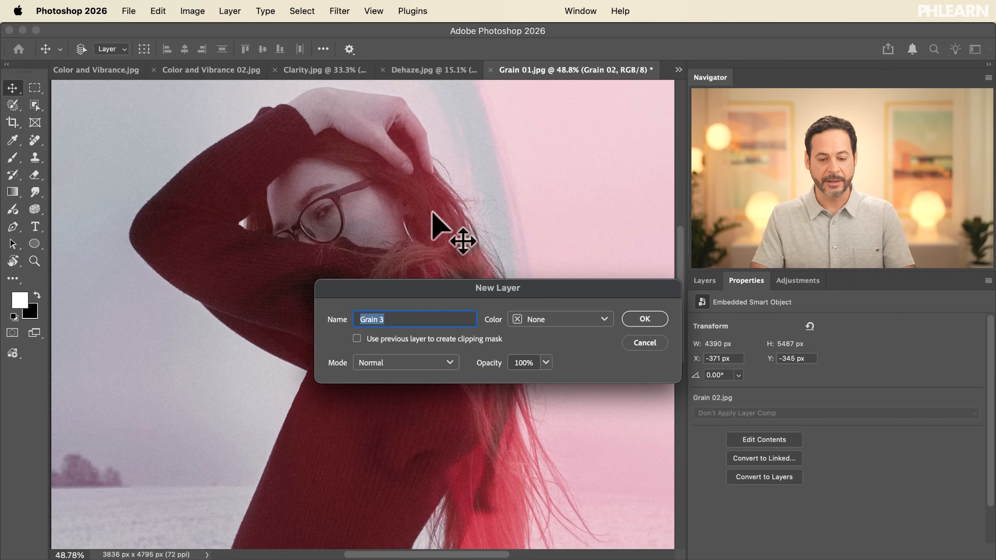
pyautogui.click(645, 318)
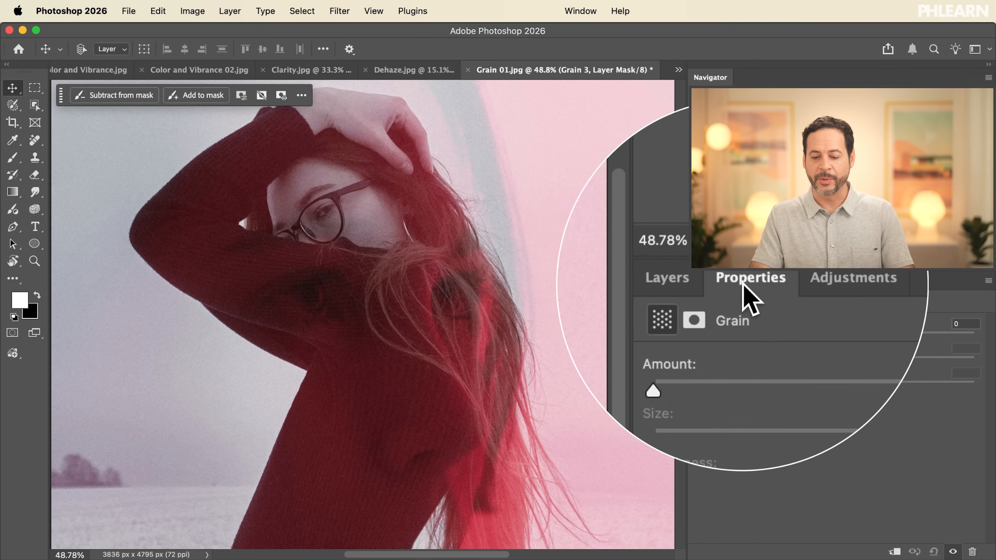
# - Set the new grain adjustment's Amount to +100 and its Size to +100
pyautogui.moveTo(701, 336); pyautogui.dragTo(935, 337)
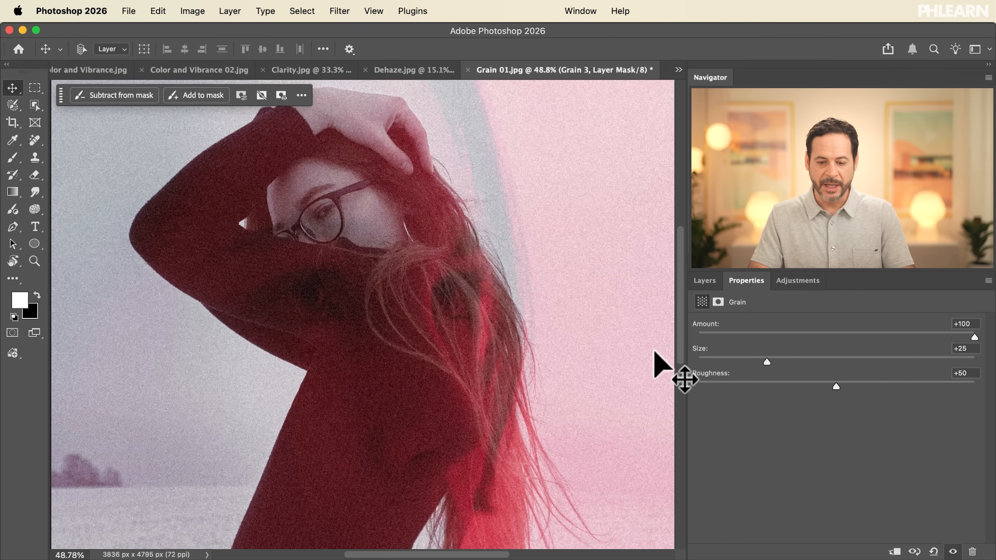
pyautogui.moveTo(766, 360); pyautogui.dragTo(926, 360)
pyautogui.moveTo(819, 355); pyautogui.dragTo(698, 328)
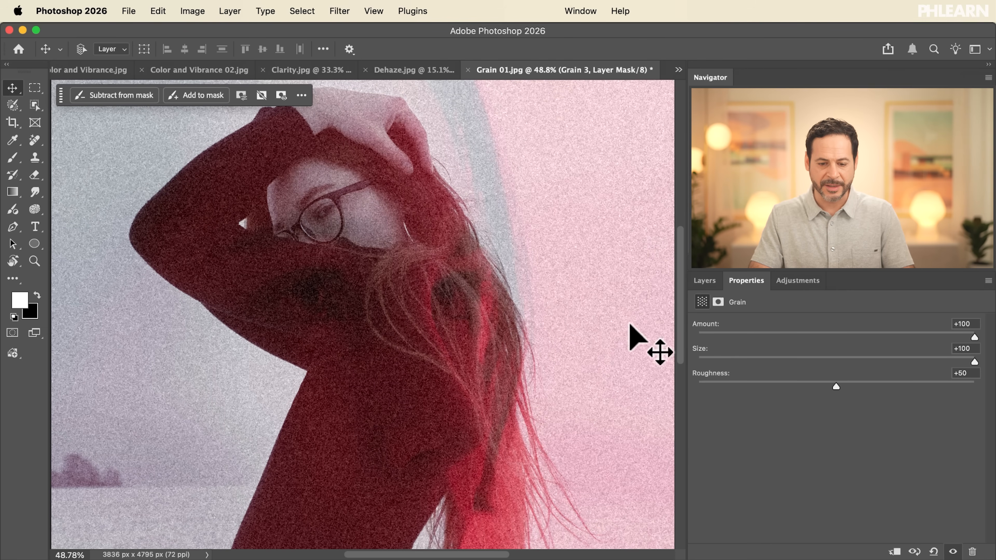
# - Raise the grain's Roughness to +81 and reduce its Size to +57, judging the texture close up on the woman's face
pyautogui.press('super+plus')
pyautogui.press('super+plus')
pyautogui.press('super+plus')
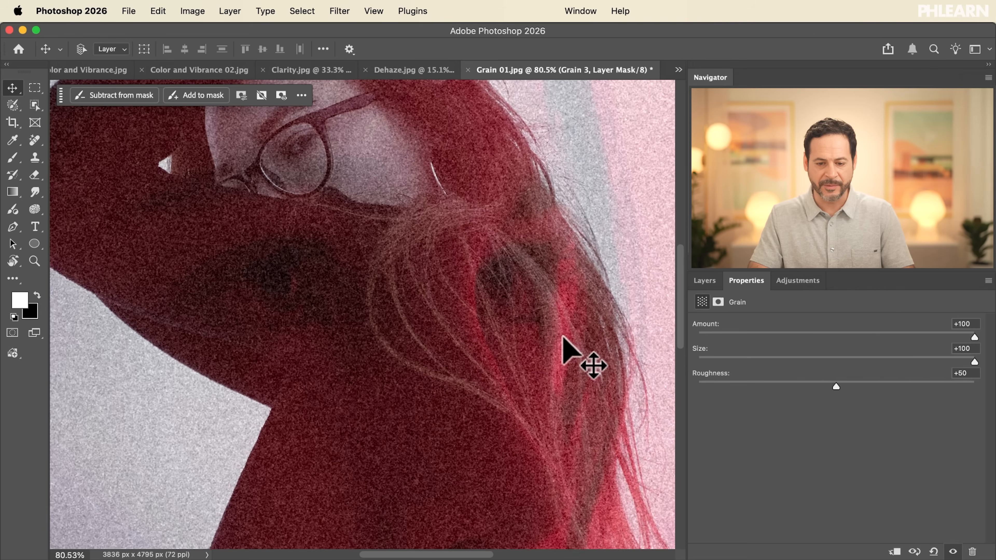
pyautogui.scroll(5, 563, 337)
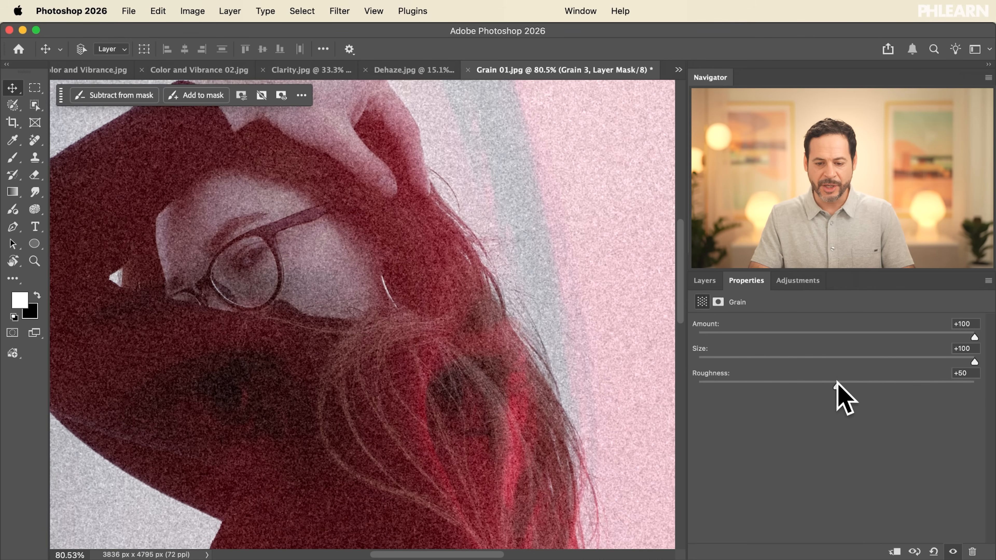
pyautogui.moveTo(968, 384); pyautogui.dragTo(798, 380)
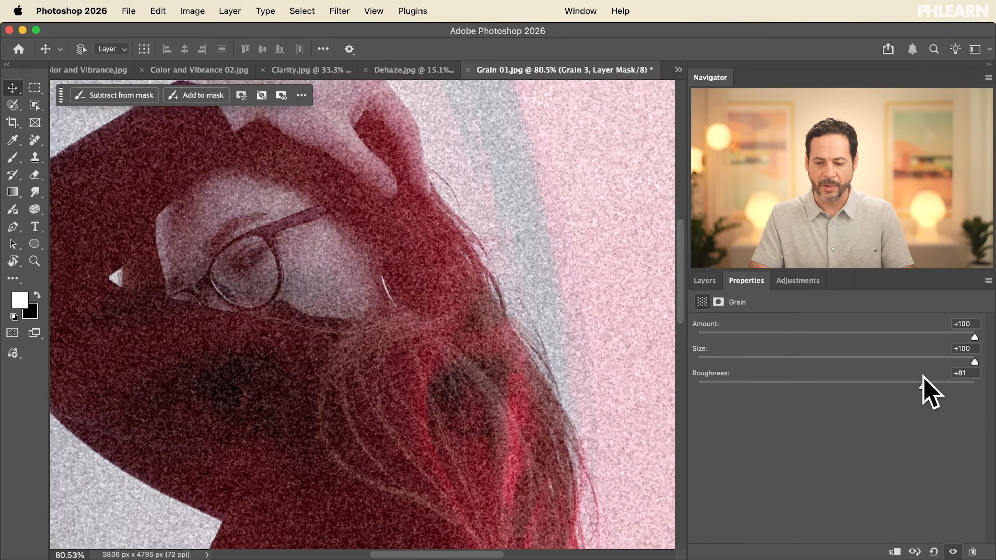
pyautogui.moveTo(939, 357); pyautogui.dragTo(790, 352)
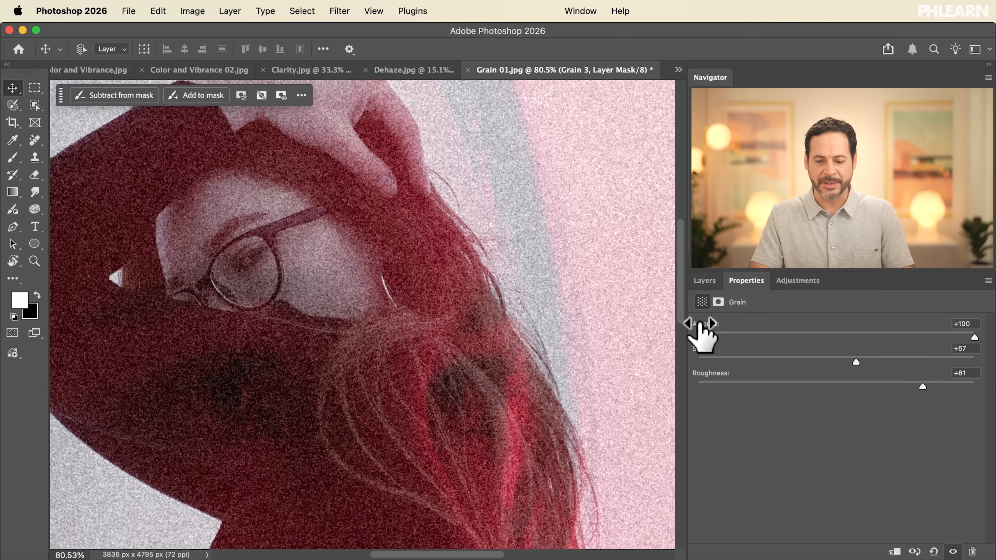
# - Toggle the Grain 3 layer's visibility to compare the image with and without the added grain
pyautogui.click(705, 281)
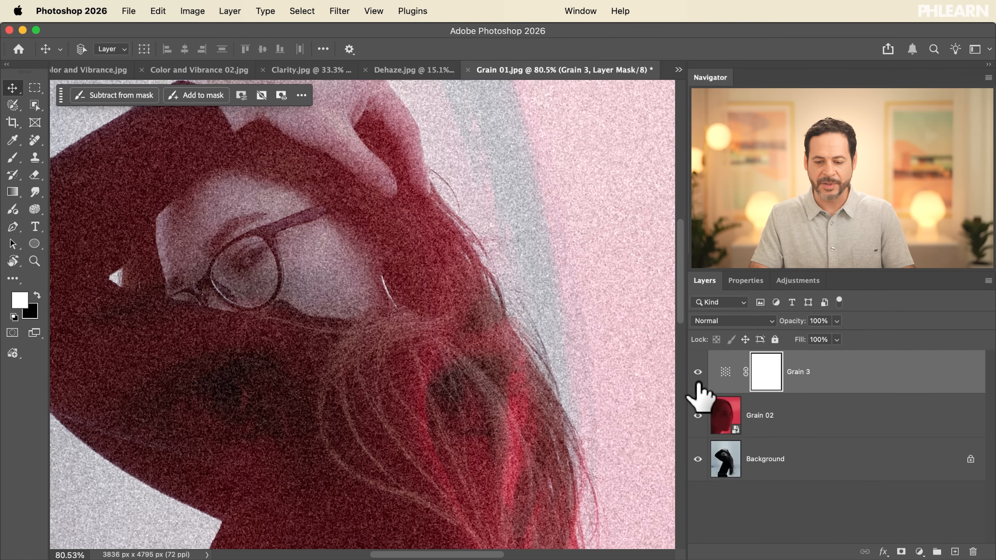
pyautogui.click(698, 373)
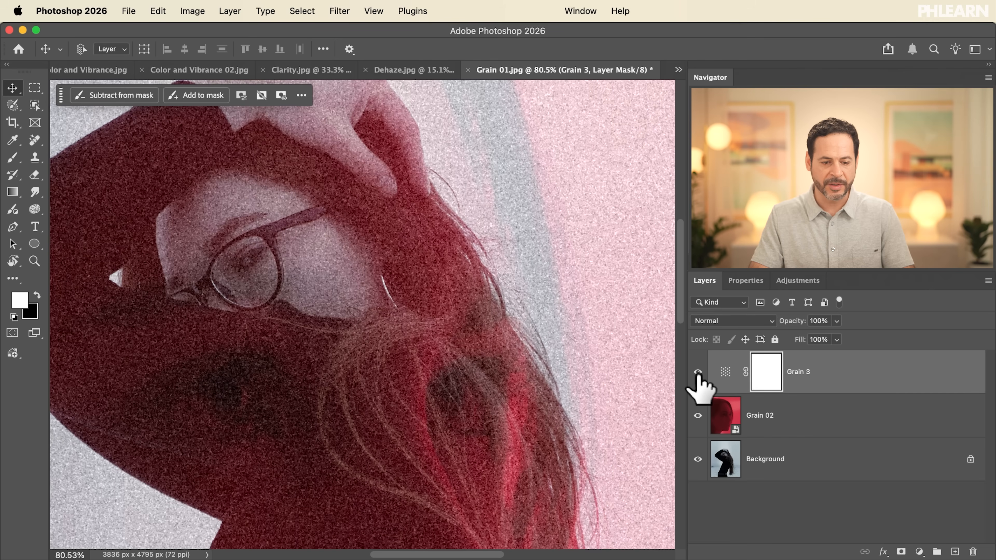
pyautogui.click(698, 373)
pyautogui.click(698, 373)
pyautogui.click(698, 373)
# - Set the grain's Size to +53 and lower the Grain 3 layer's opacity to 35%
pyautogui.click(746, 281)
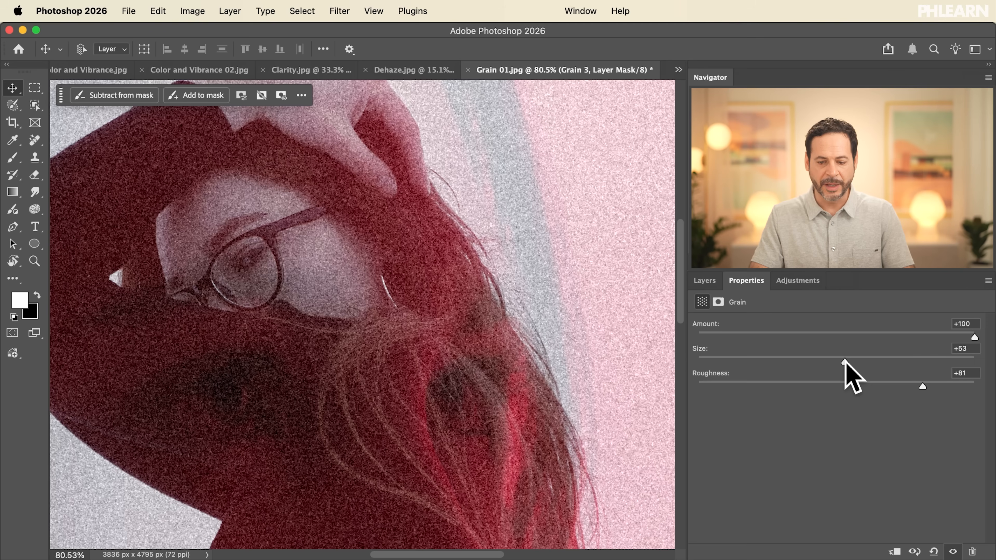
pyautogui.click(710, 283)
pyautogui.moveTo(792, 327); pyautogui.dragTo(749, 320)
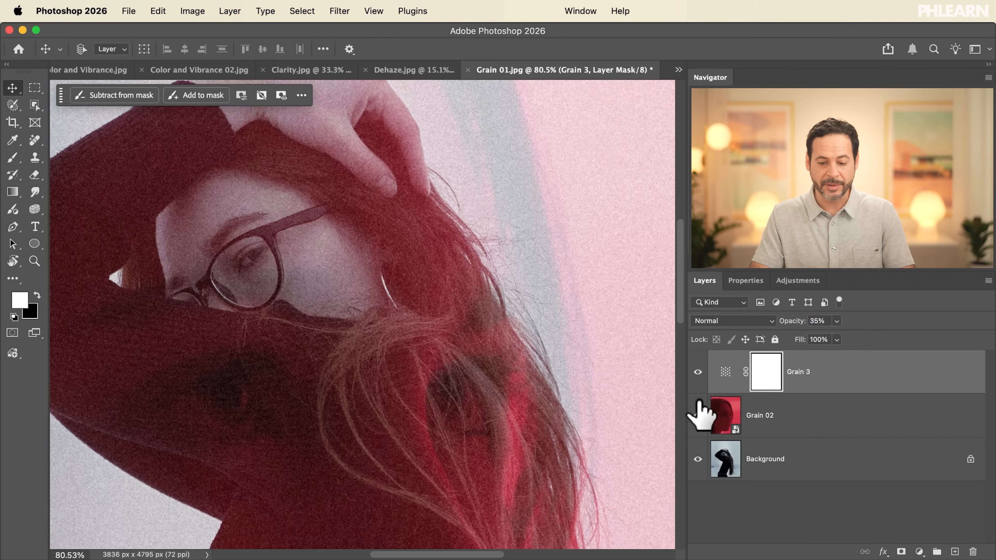
# - Examine the softened grain across the whole composite and near the face, comparing it with the Grain 3 layer hidden and shown
pyautogui.click(698, 373)
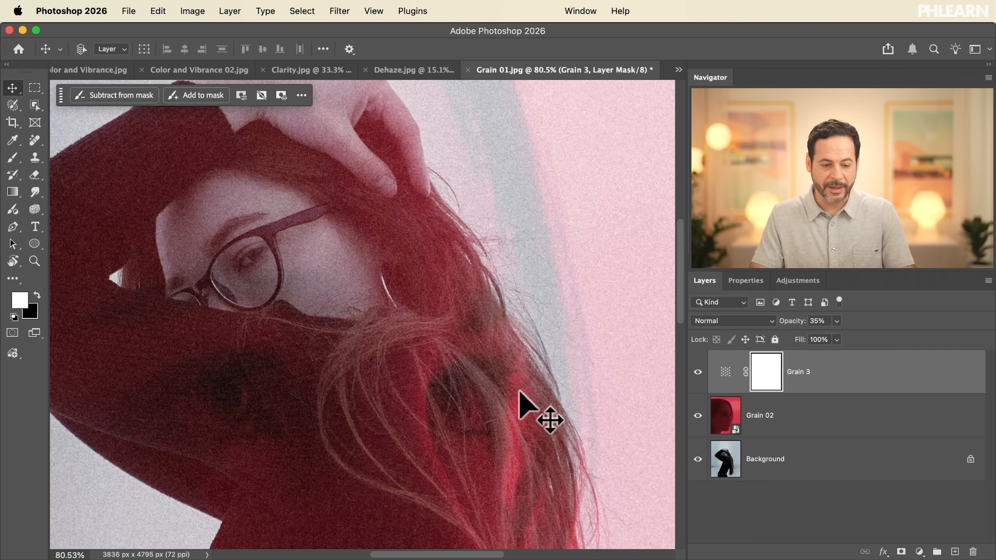
pyautogui.scroll(-2, 484, 388)
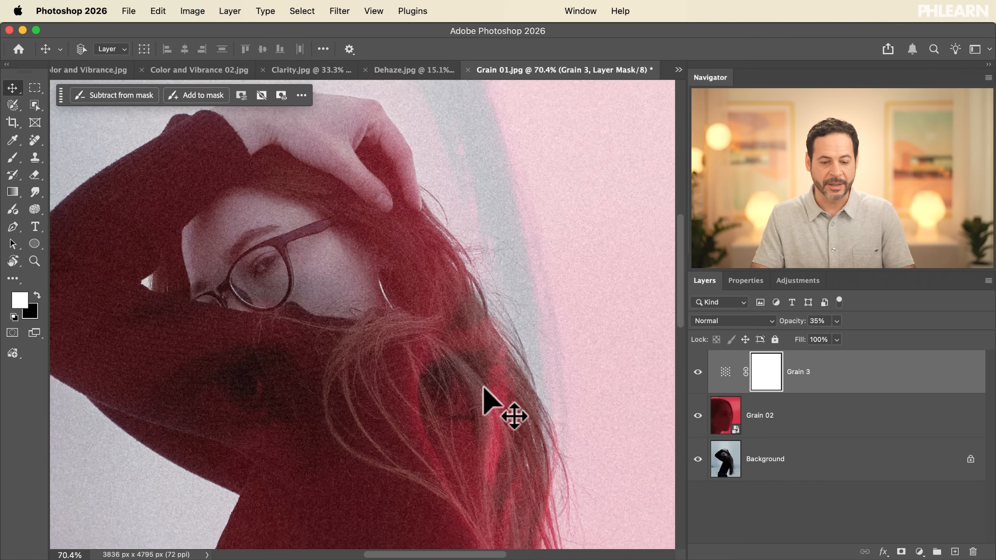
pyautogui.scroll(-3, 483, 387)
pyautogui.scroll(-3, 484, 389)
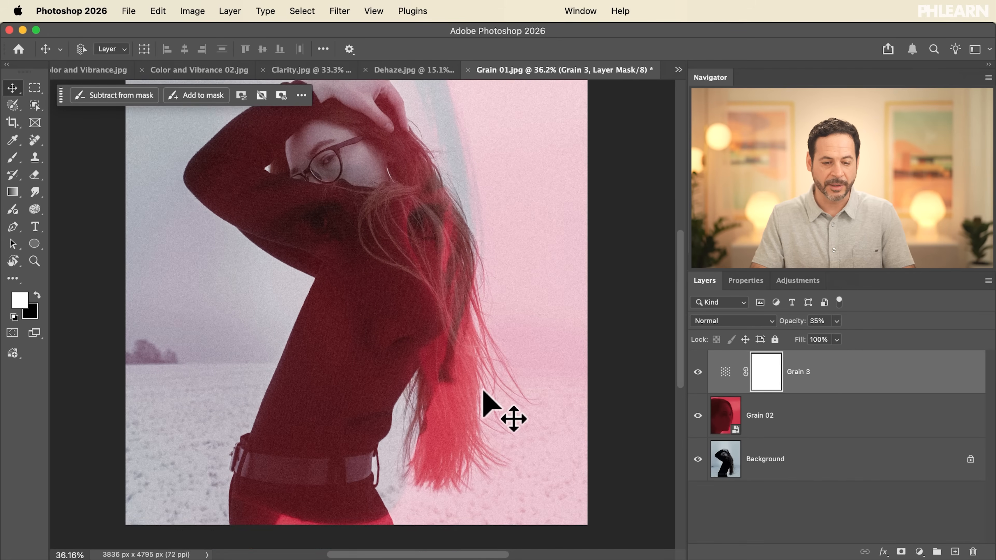
pyautogui.scroll(2, 479, 388)
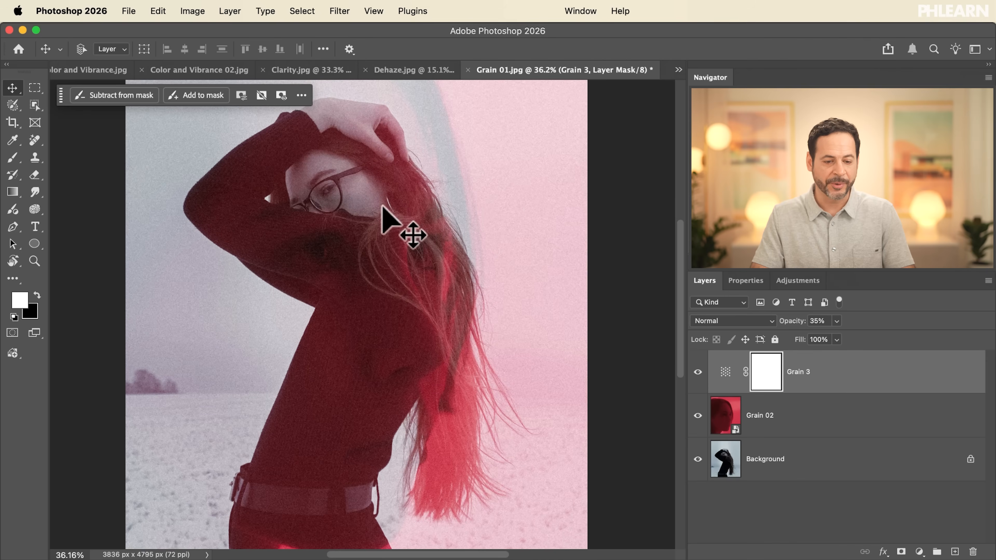
pyautogui.scroll(3, 367, 198)
pyautogui.scroll(3, 365, 196)
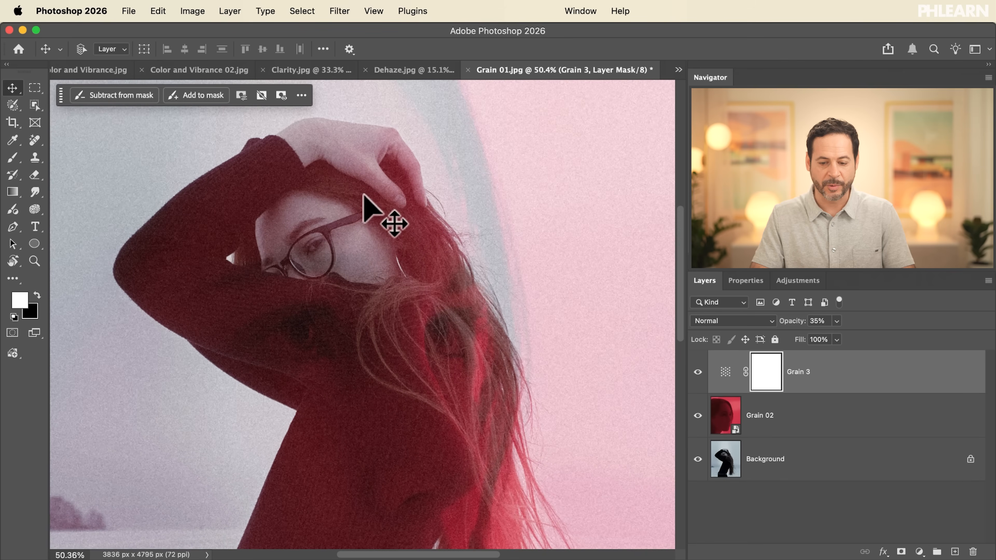
pyautogui.click(698, 372)
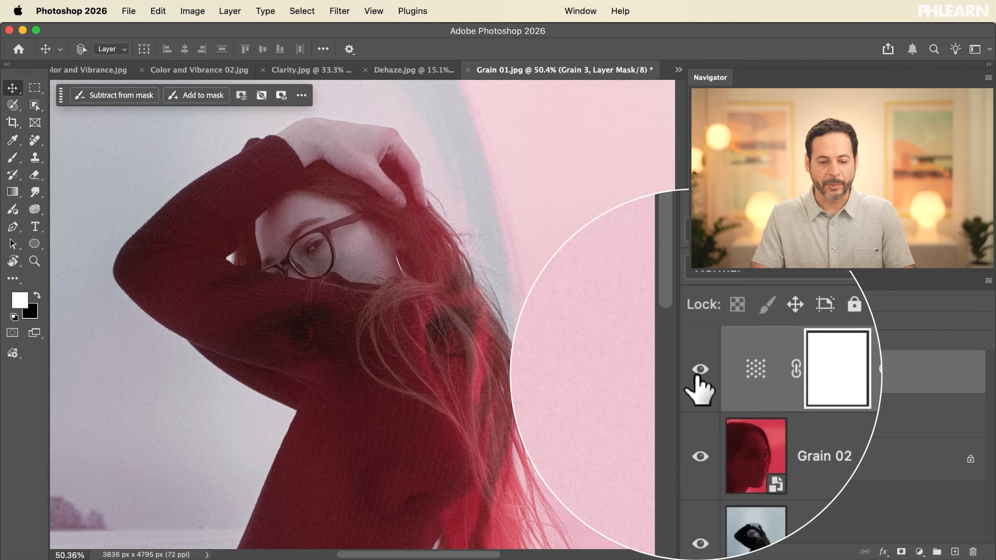